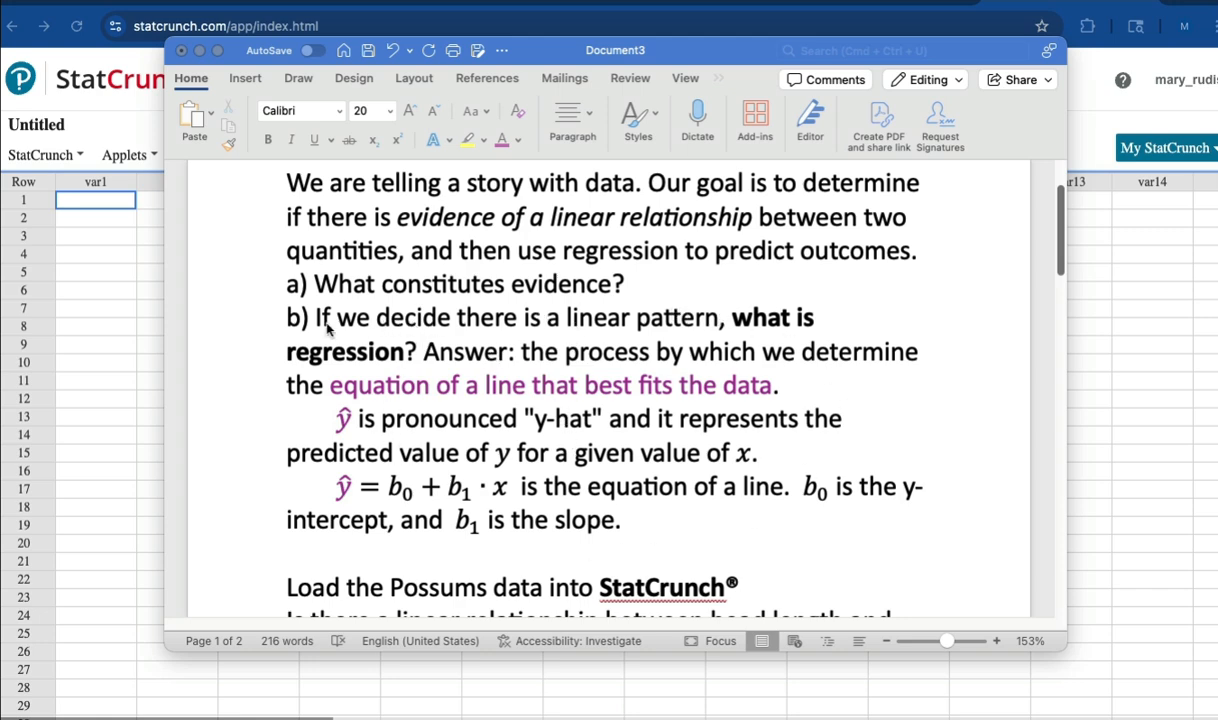
Highlight the question "a) What constitutes evidence?" in the regression notes and move the document window off the StatCrunch table
scroll(345, 527, "down", 1)
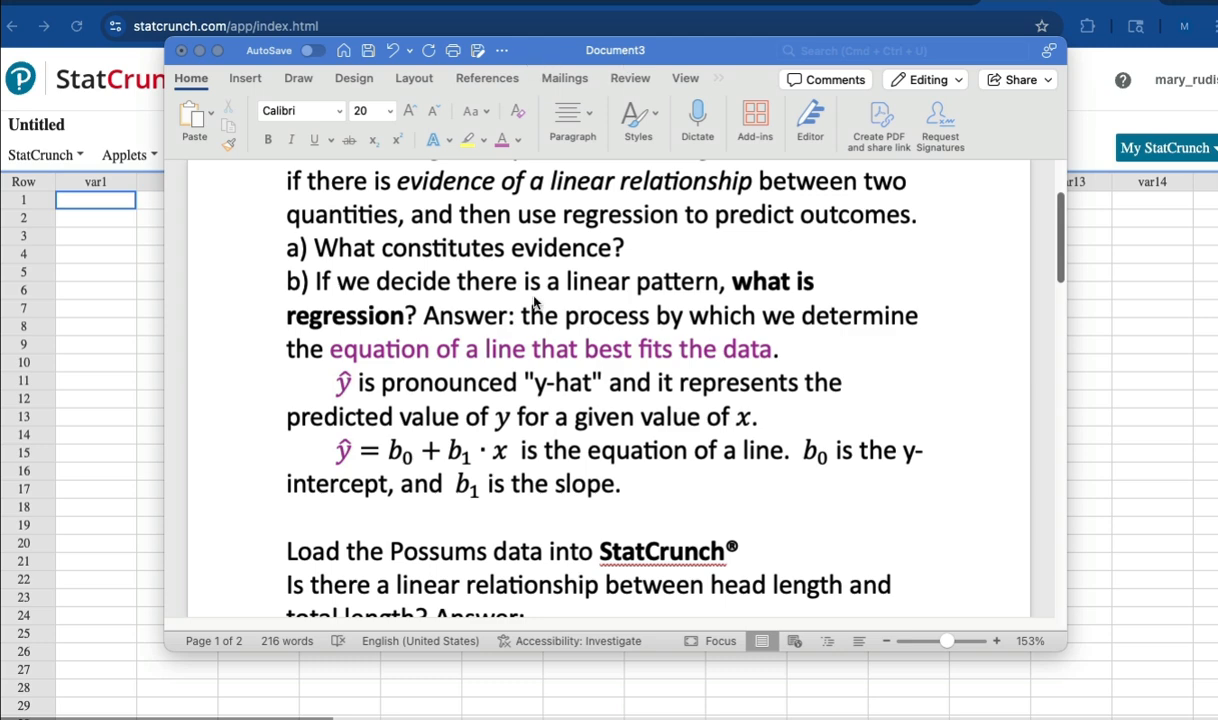
scroll(485, 400, "up", 3)
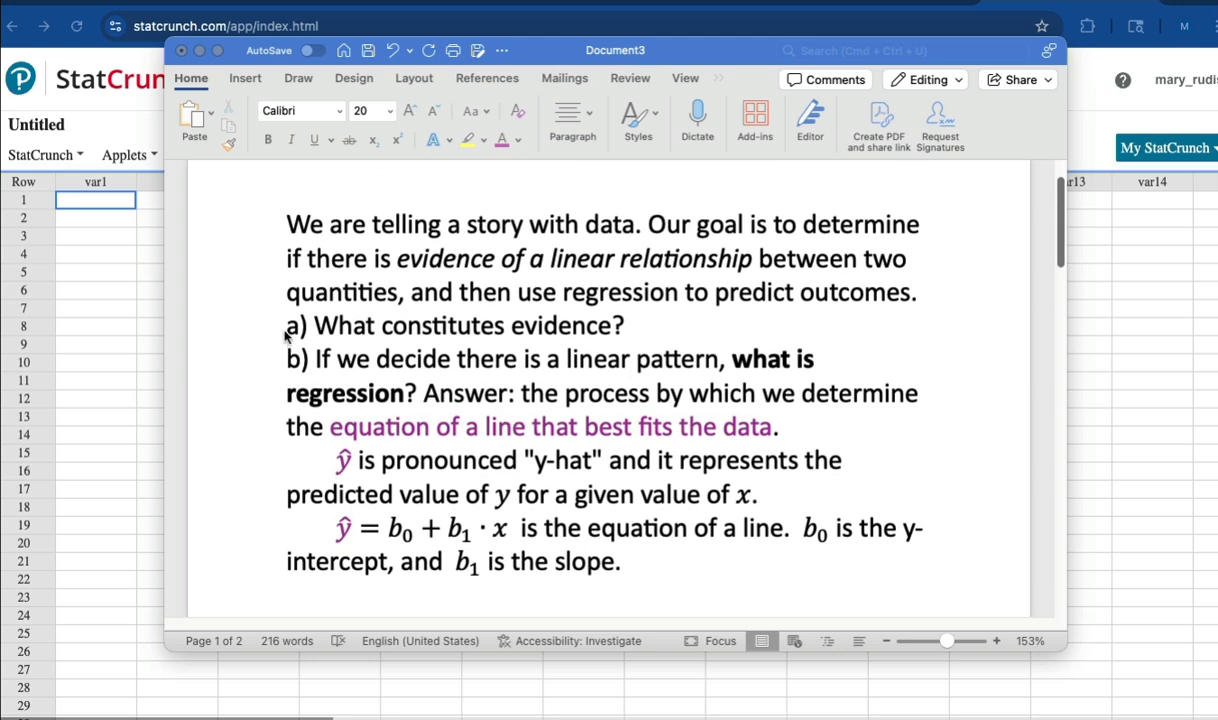
left_click(285, 325)
left_click_drag(285, 325, 628, 321)
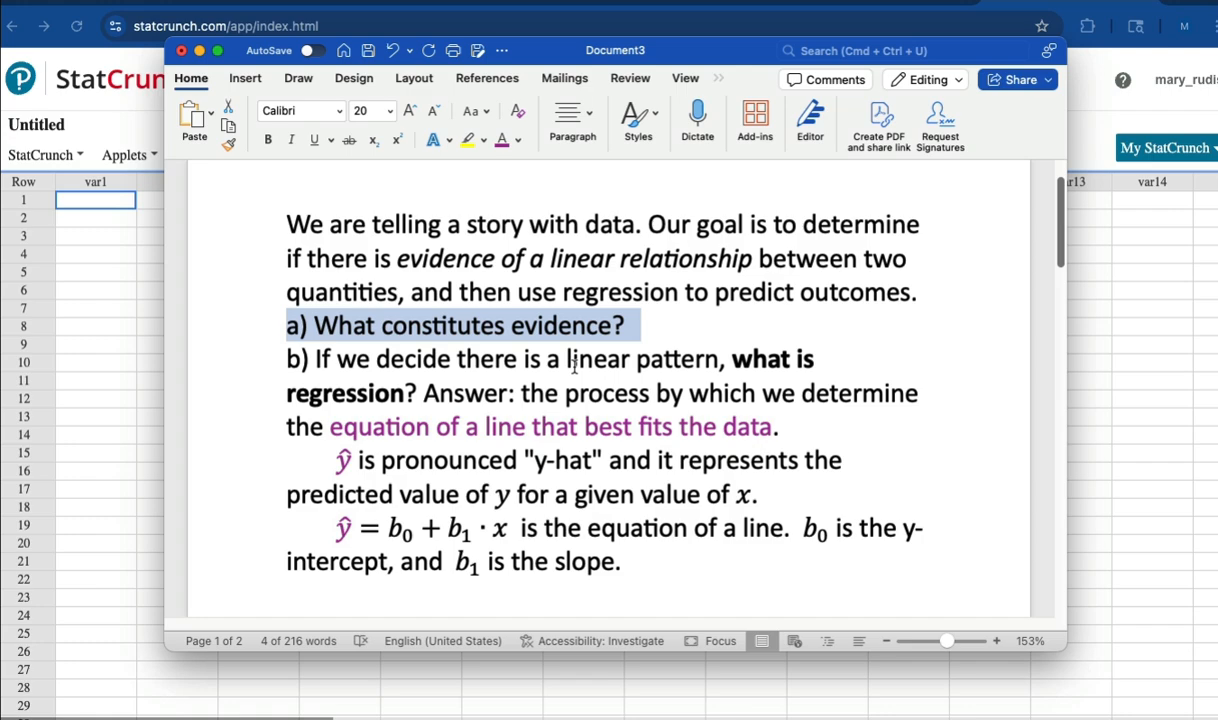
left_click_drag(546, 62, 1217, 250)
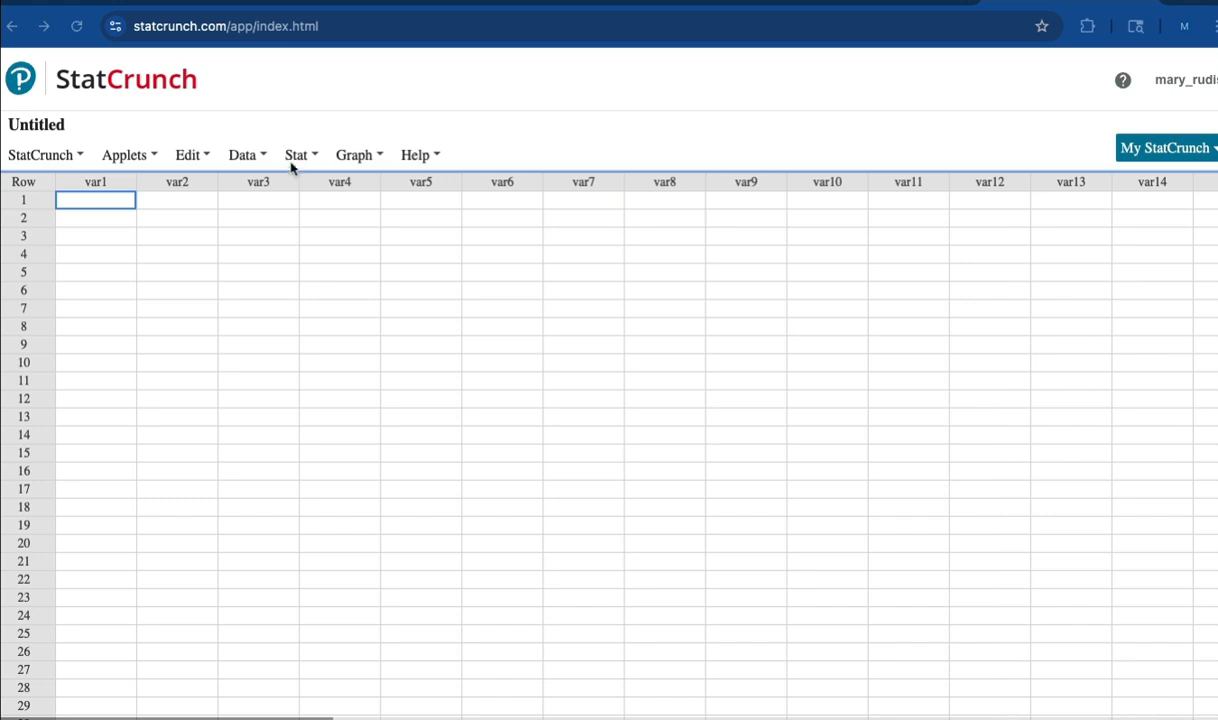
Search the shared data sets for "possums" and load the Possums in Australia and New Guinea data set
left_click(264, 163)
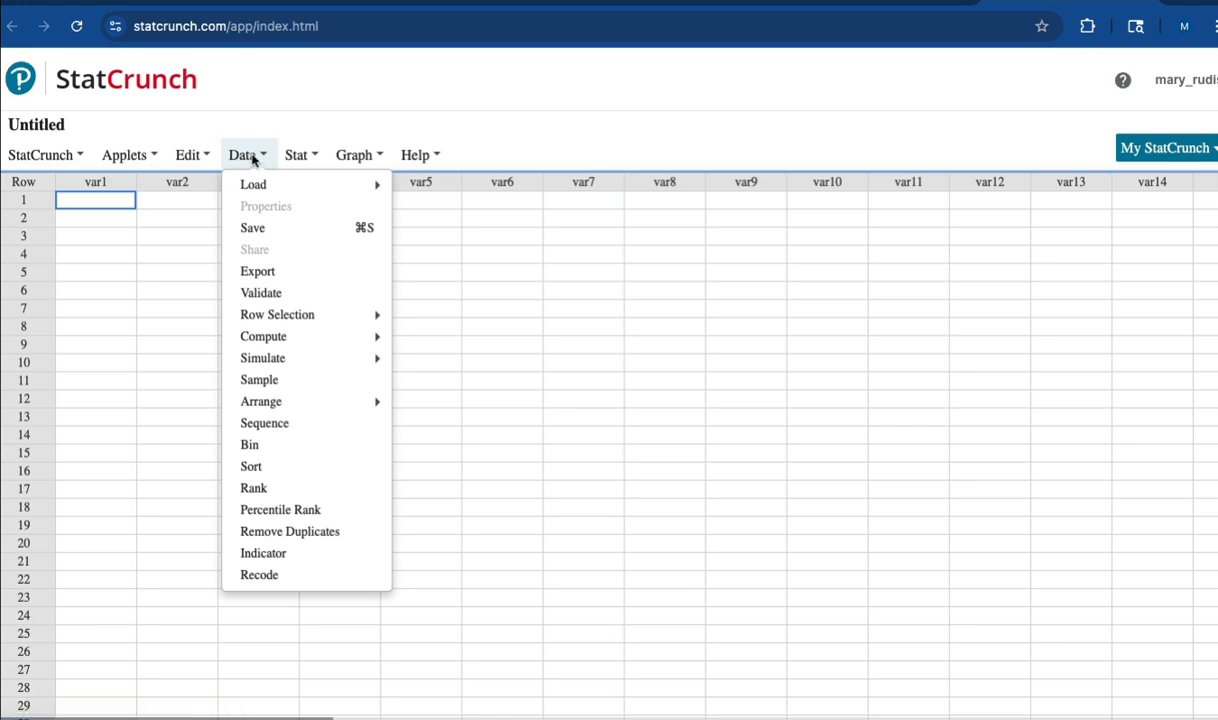
mouse_move(253, 185)
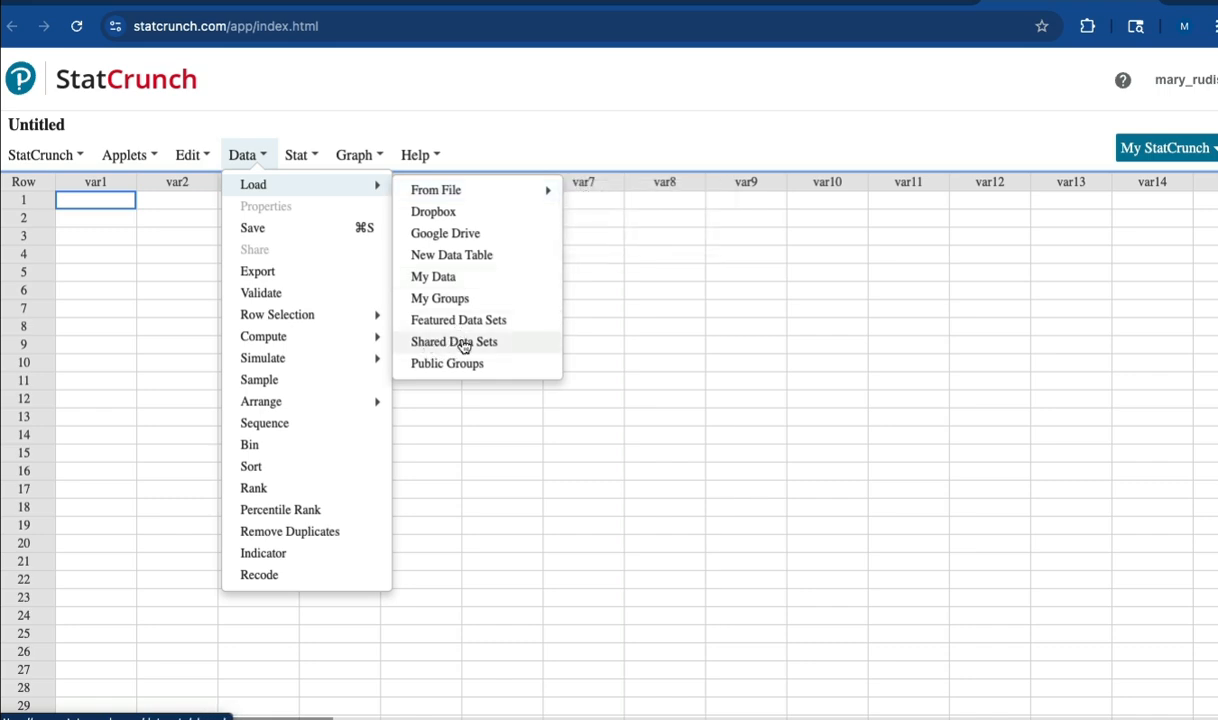
left_click(462, 343)
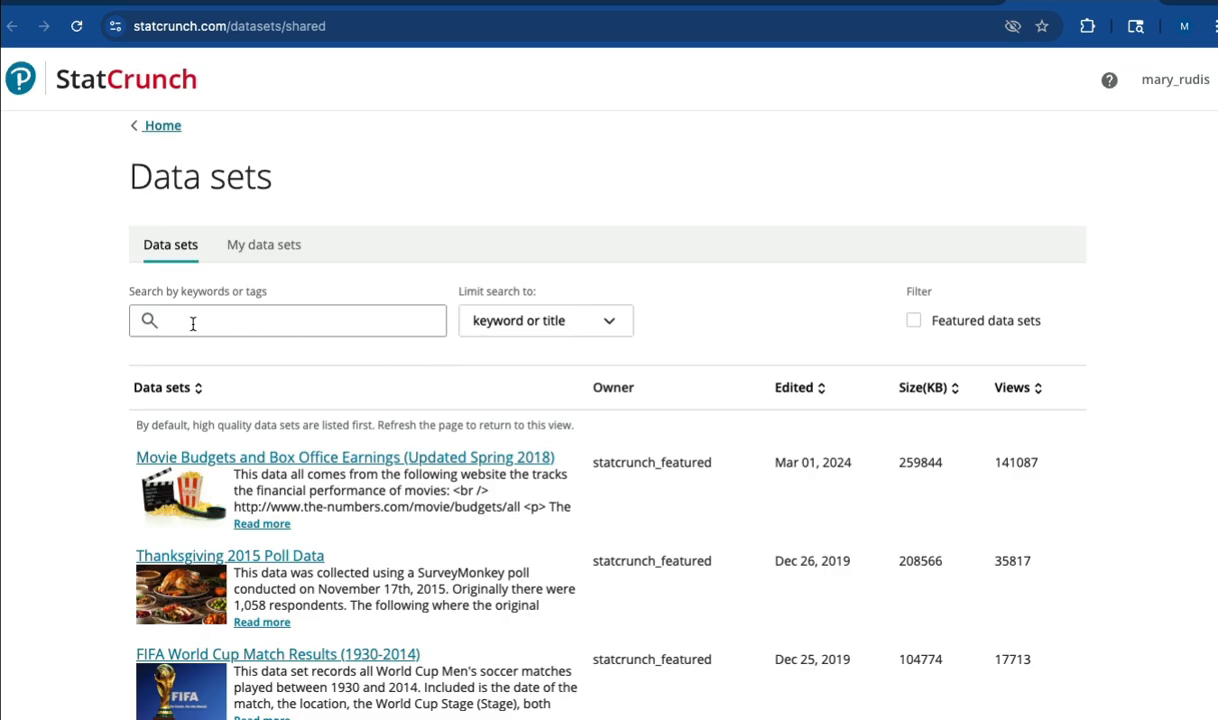
left_click(191, 322)
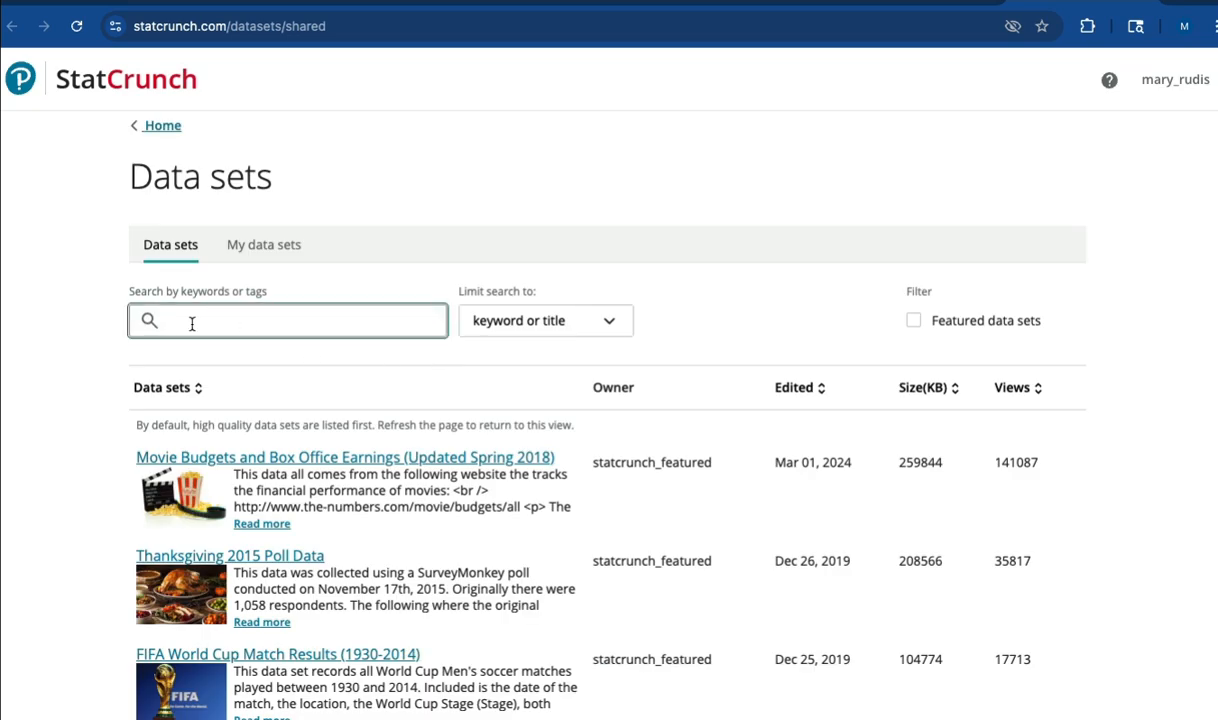
type("possums")
key("Return")
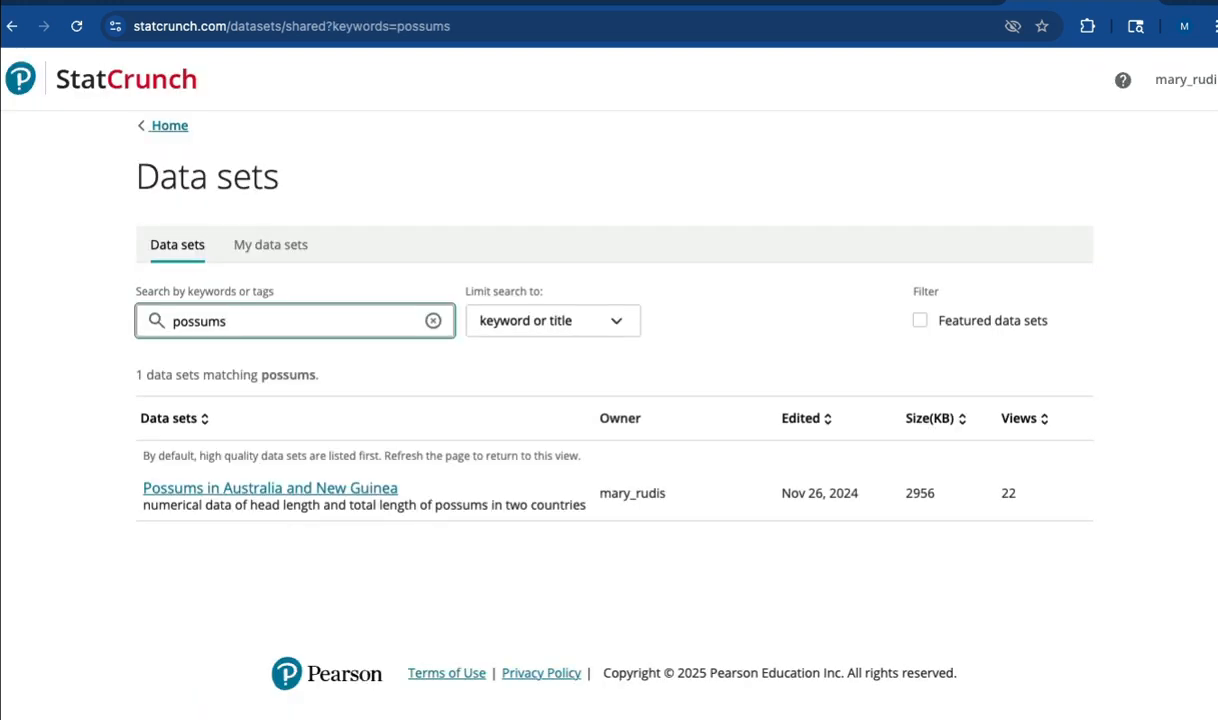
left_click(236, 488)
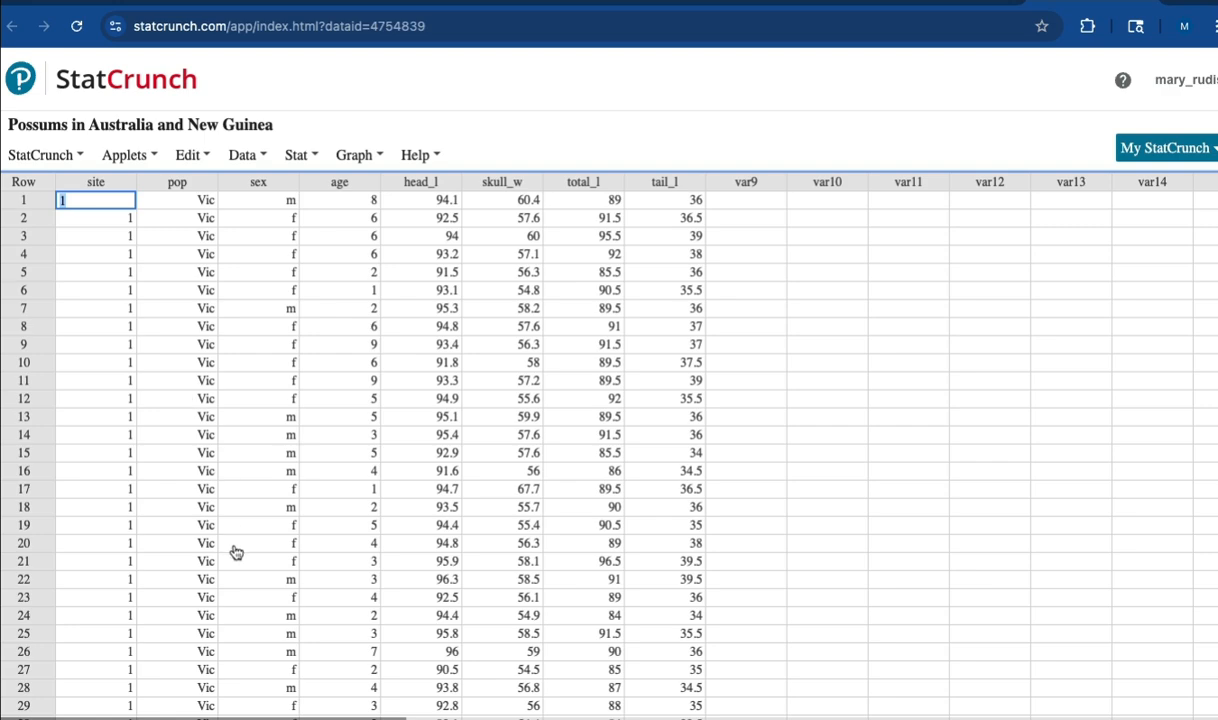
Set up a simple linear regression with head_l as the X variable and total_l as the Y variable
scroll(250, 571, "down", 10)
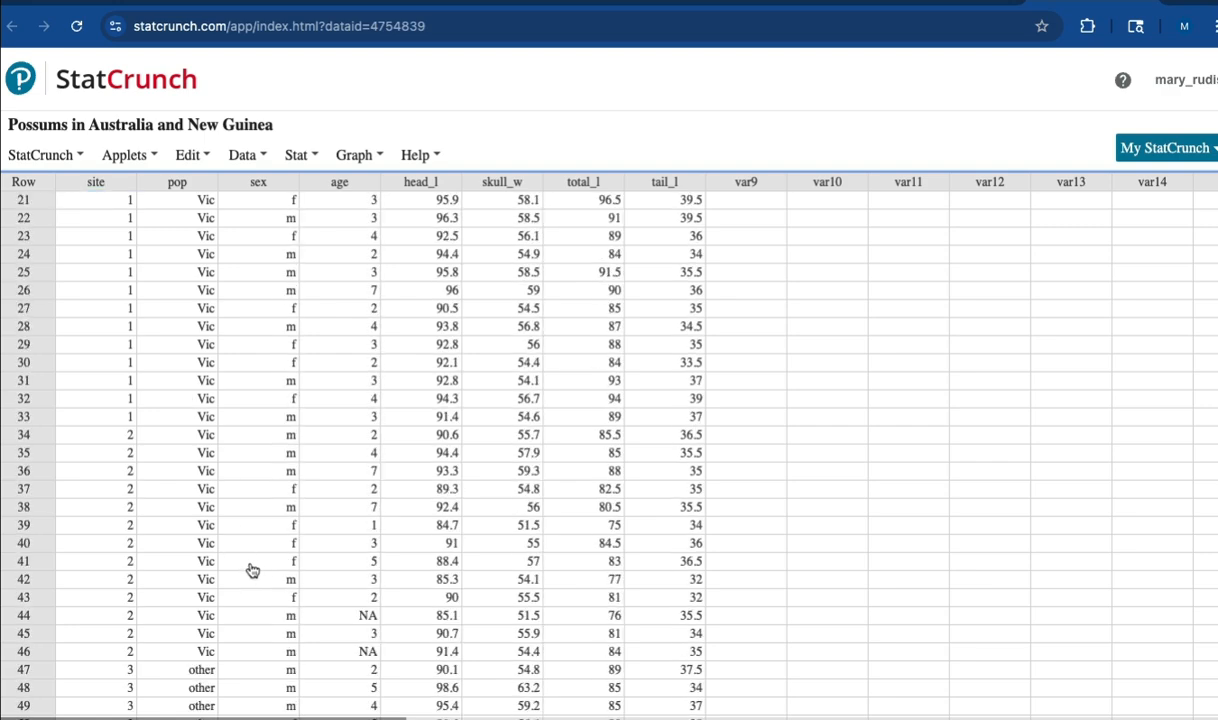
scroll(252, 571, "down", 7)
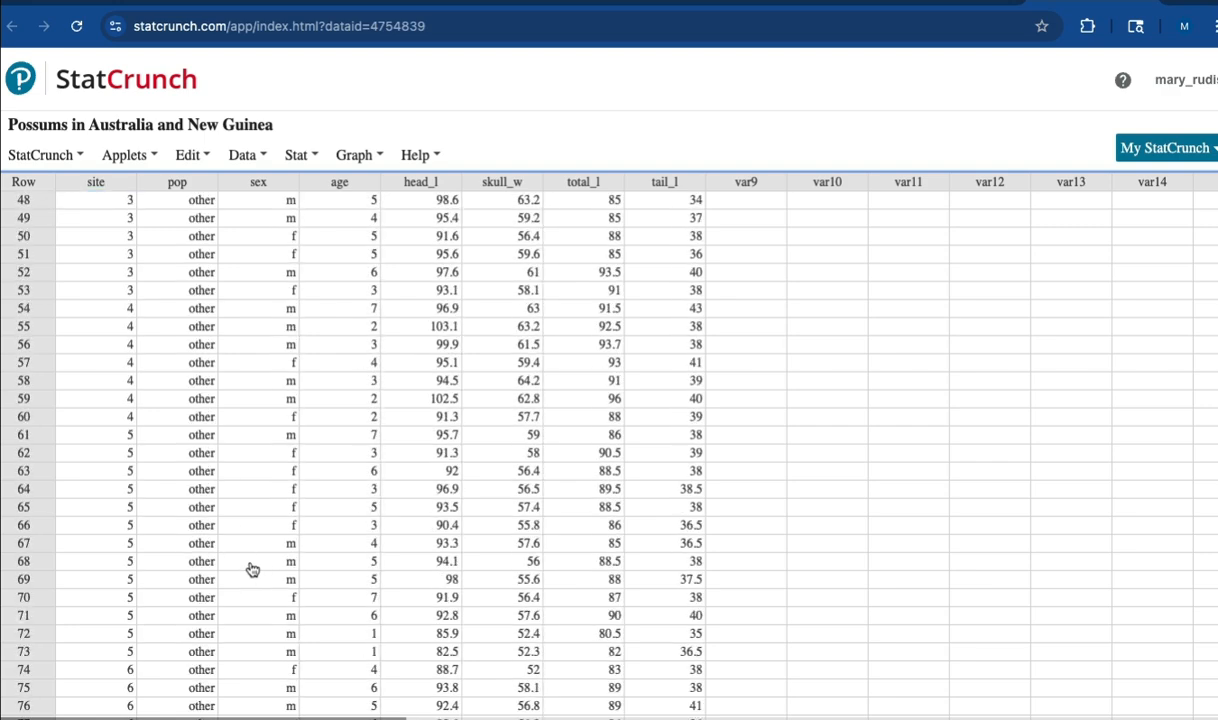
scroll(253, 569, "down", 3)
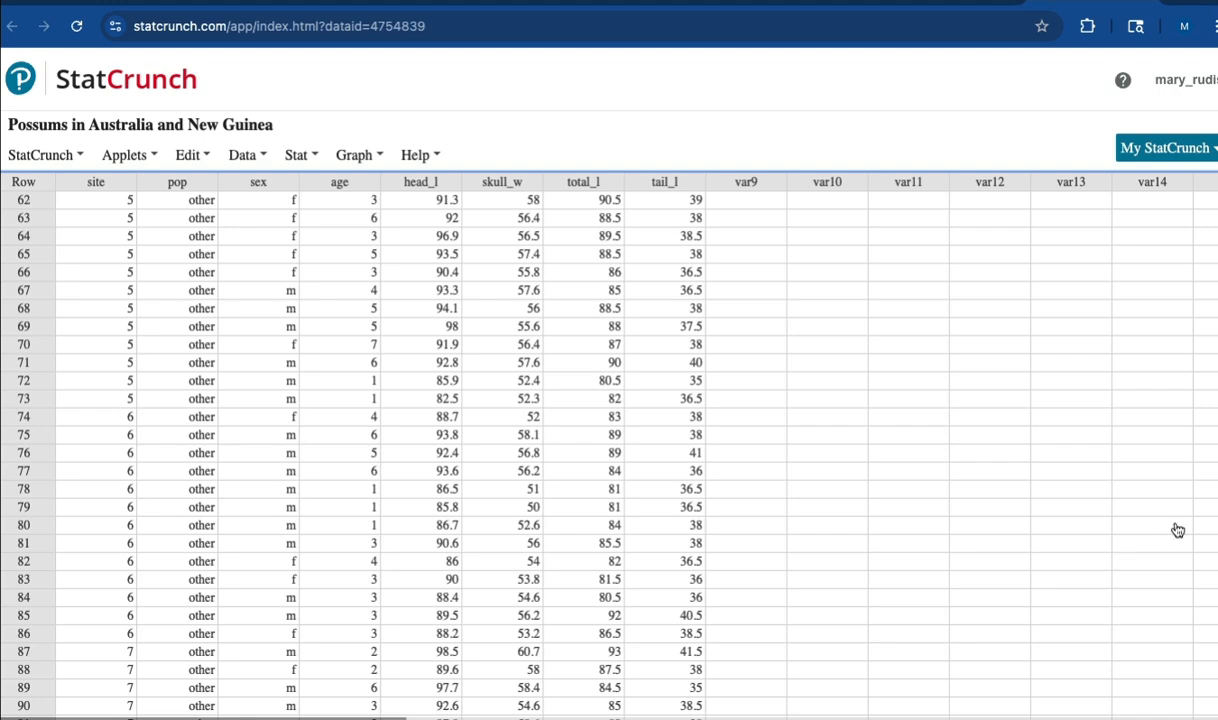
scroll(350, 450, "down", 4)
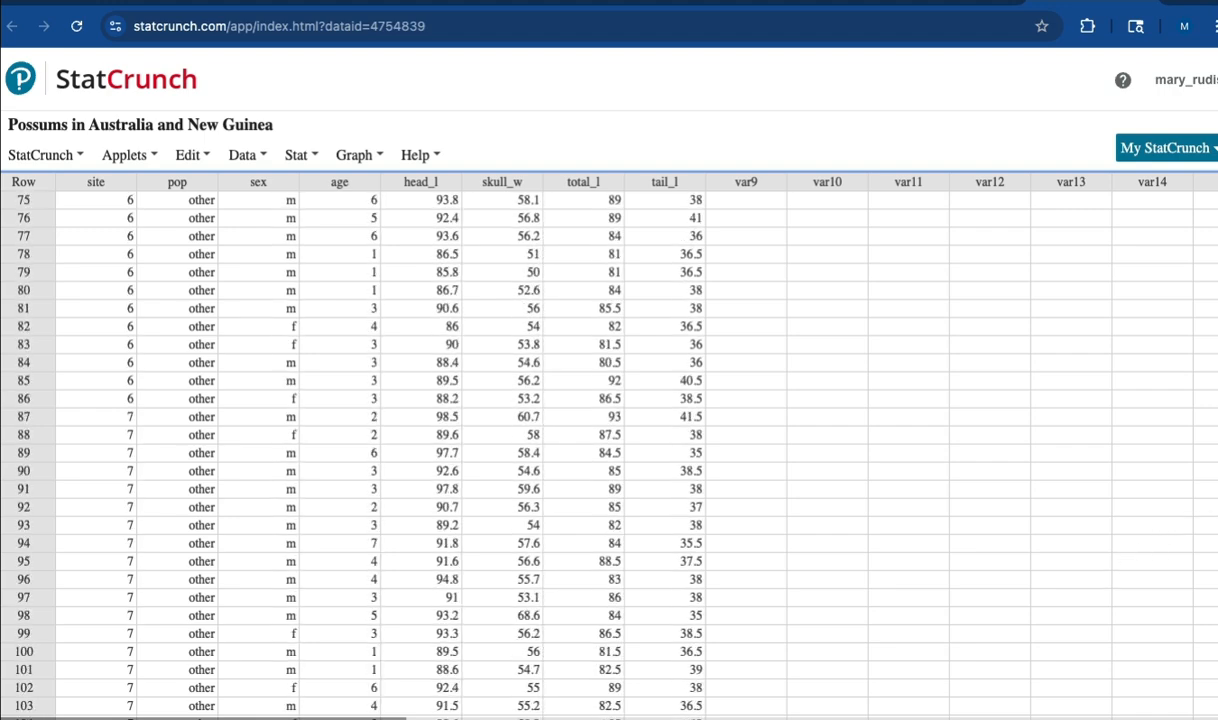
scroll(350, 450, "up", 15)
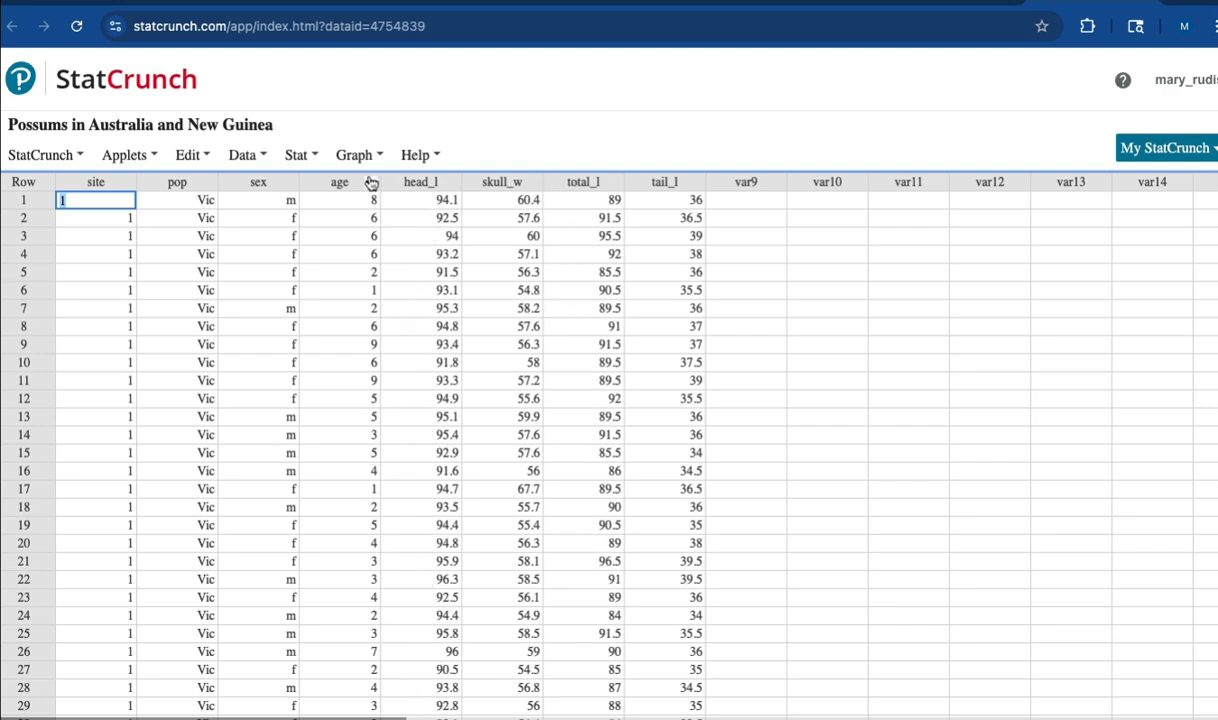
left_click(305, 157)
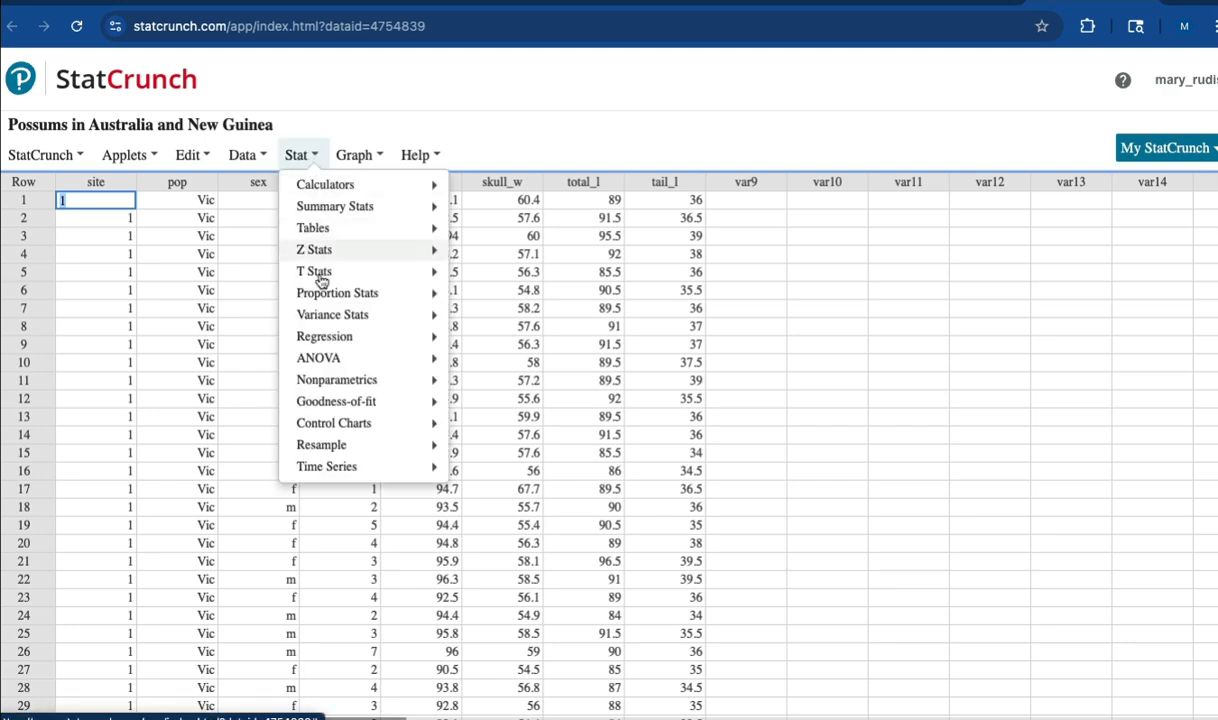
mouse_move(319, 340)
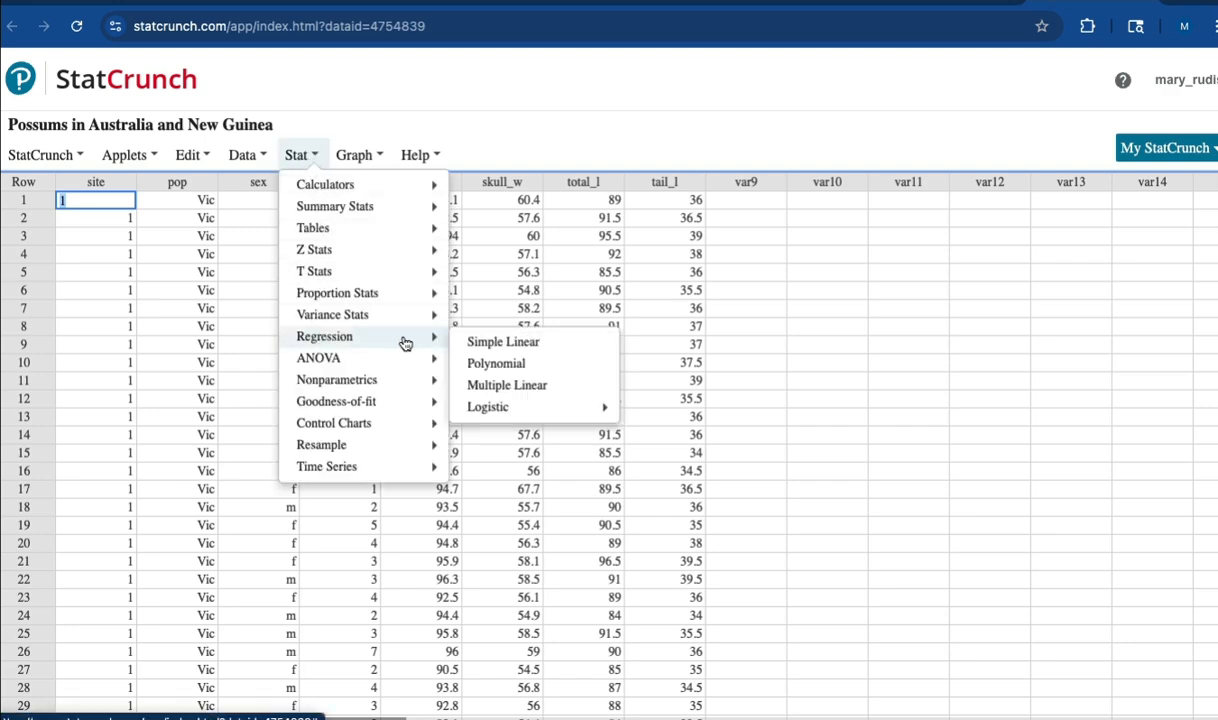
left_click(484, 343)
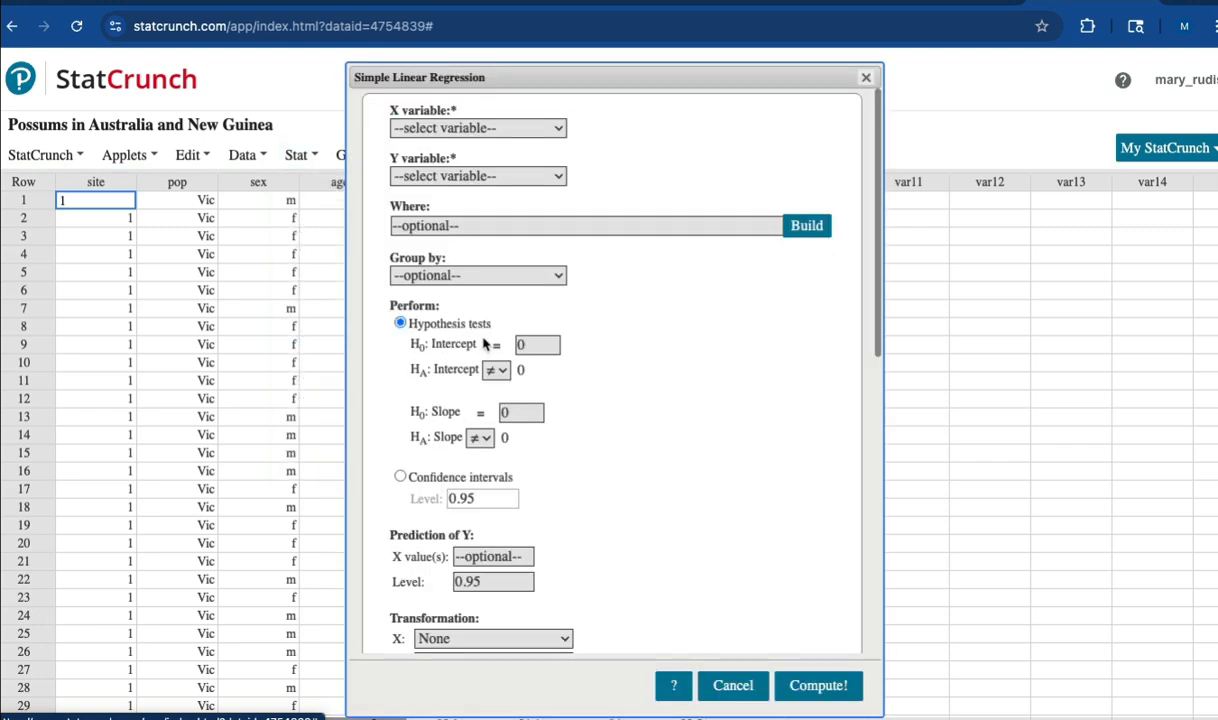
left_click(486, 129)
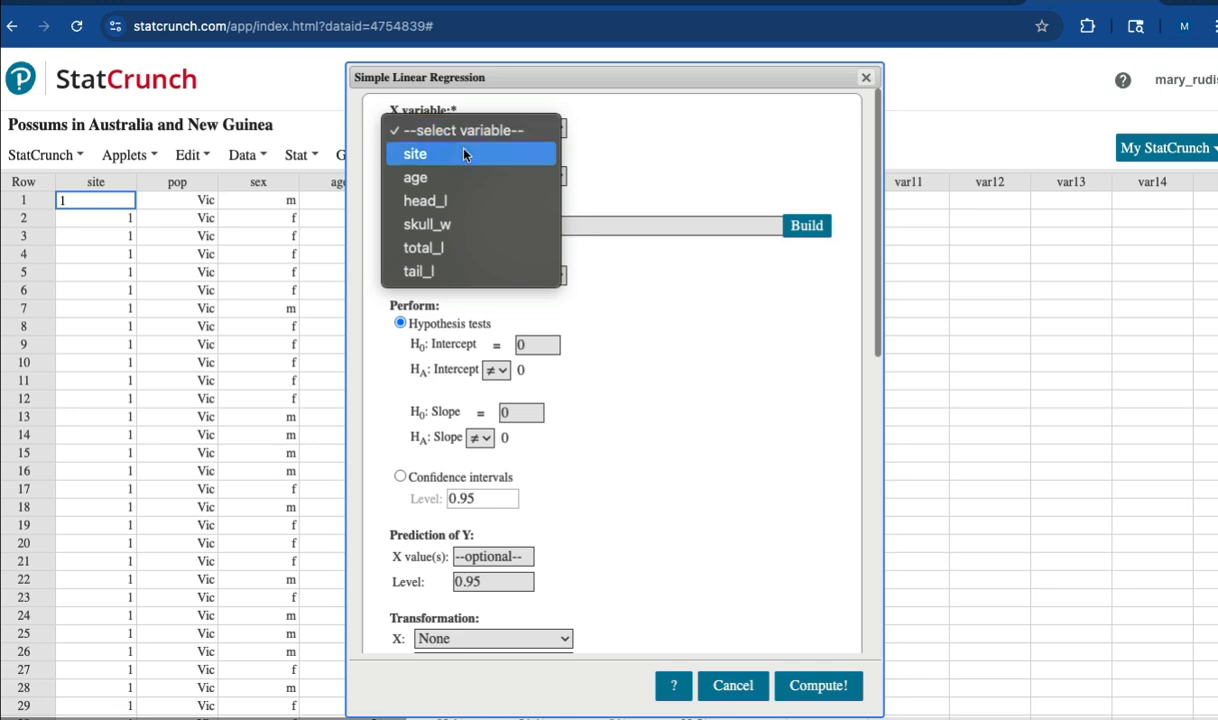
left_click(444, 206)
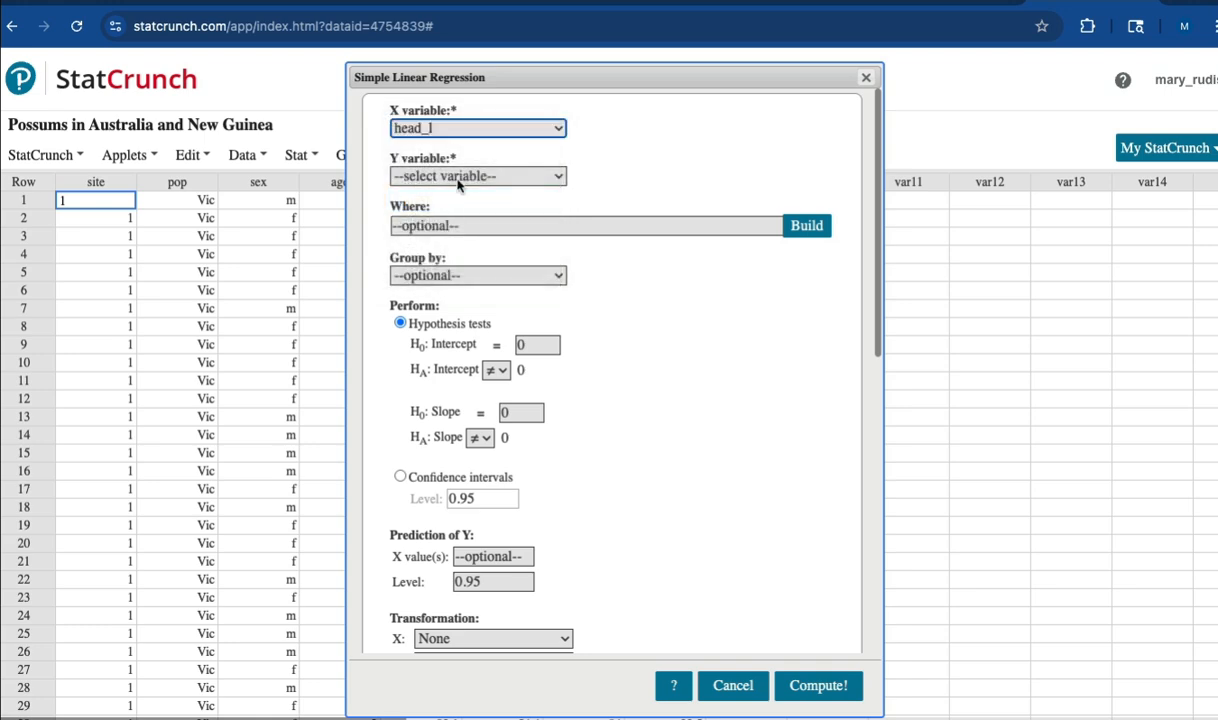
left_click(548, 184)
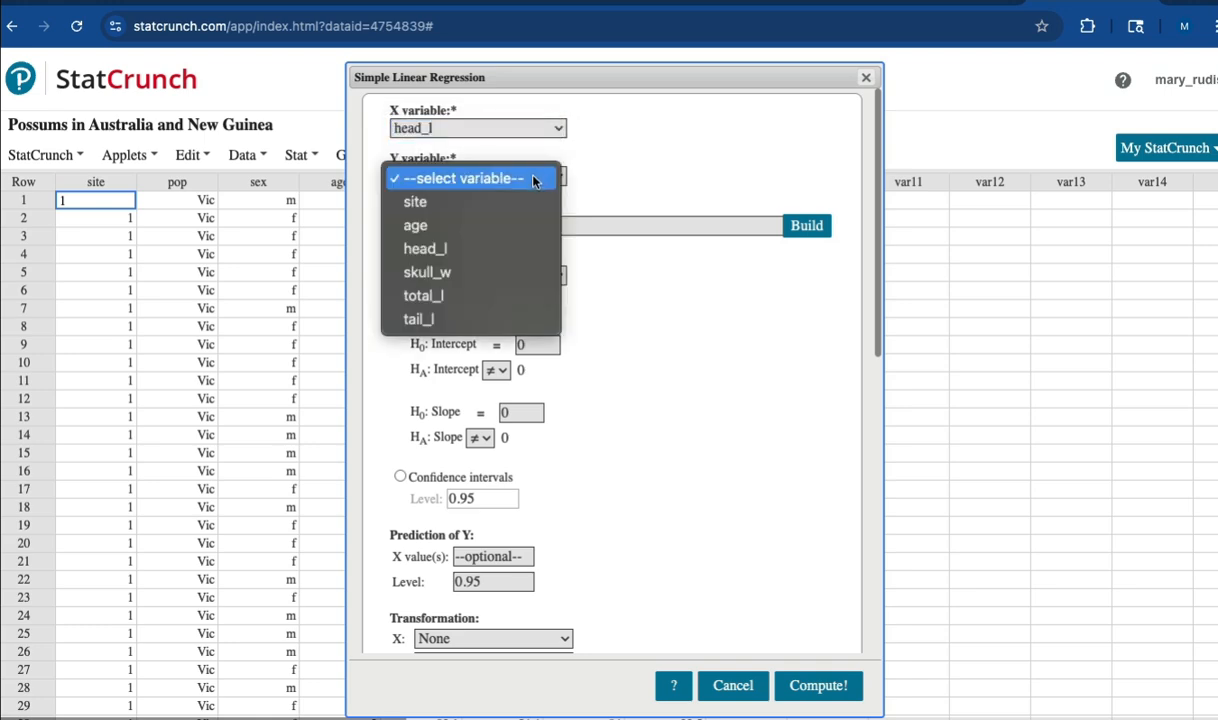
left_click(453, 297)
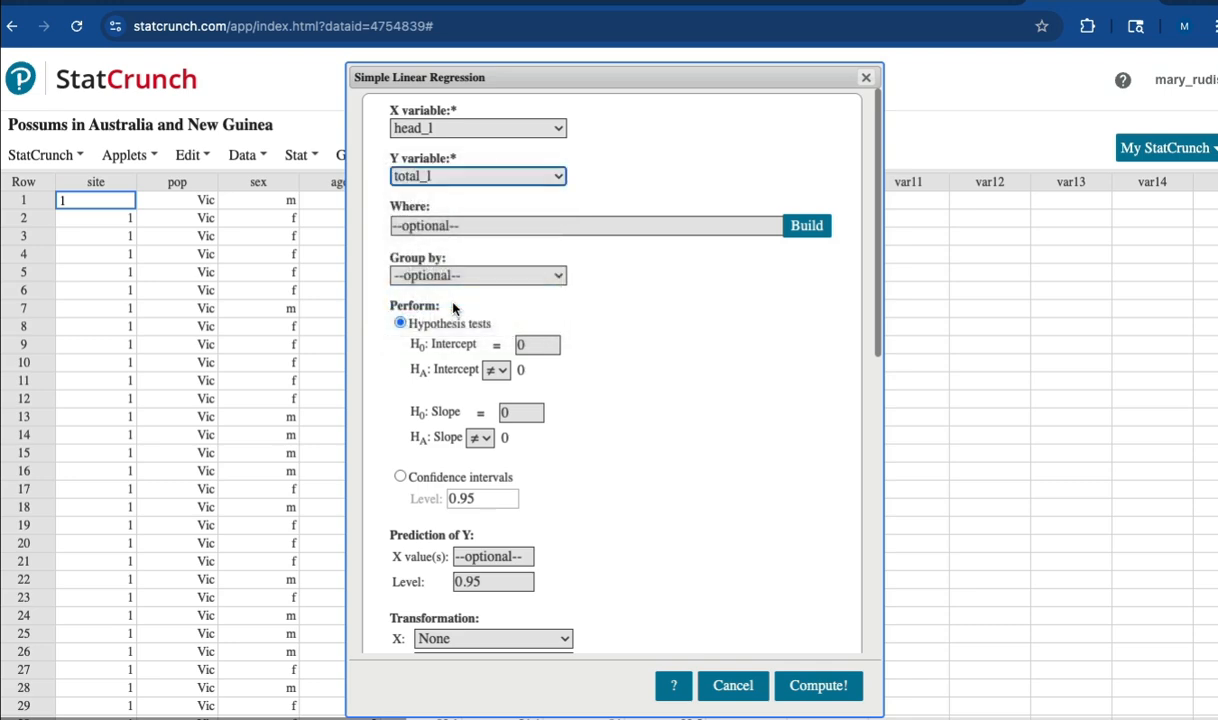
Choose the fitted line plot, histogram of residuals, QQ plot of residuals and residuals vs. X-values as the regression graphs
left_click(876, 165)
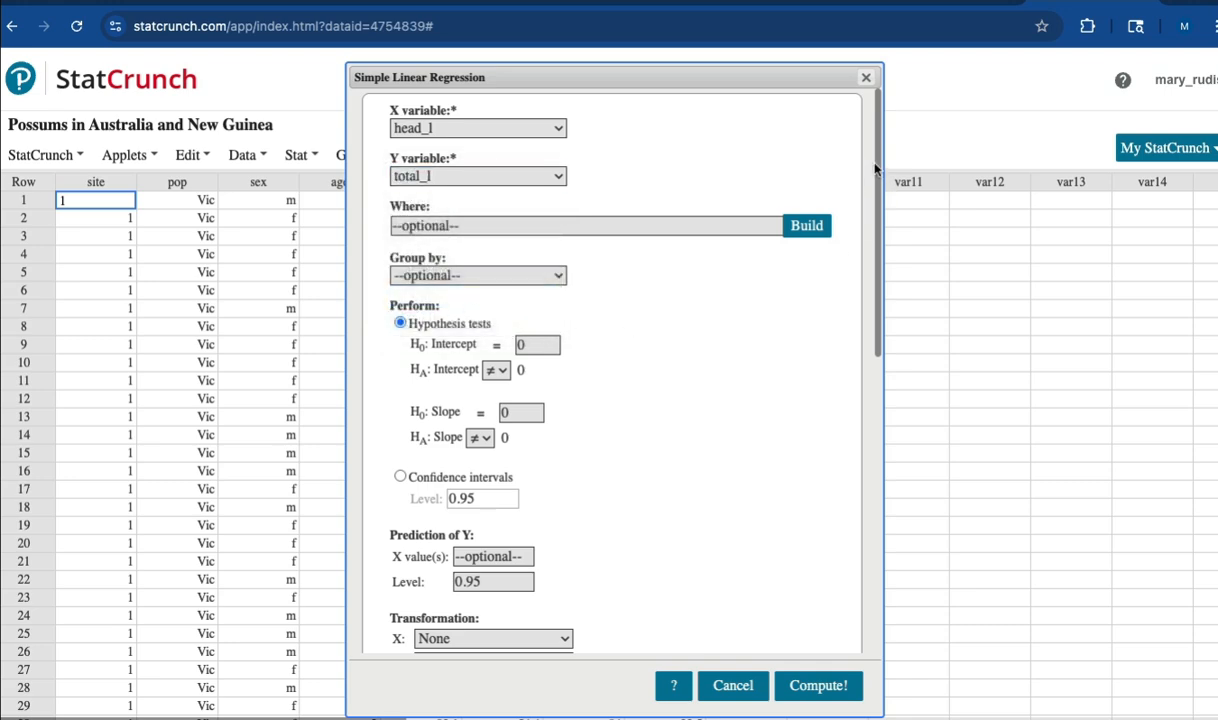
left_click_drag(876, 165, 845, 440)
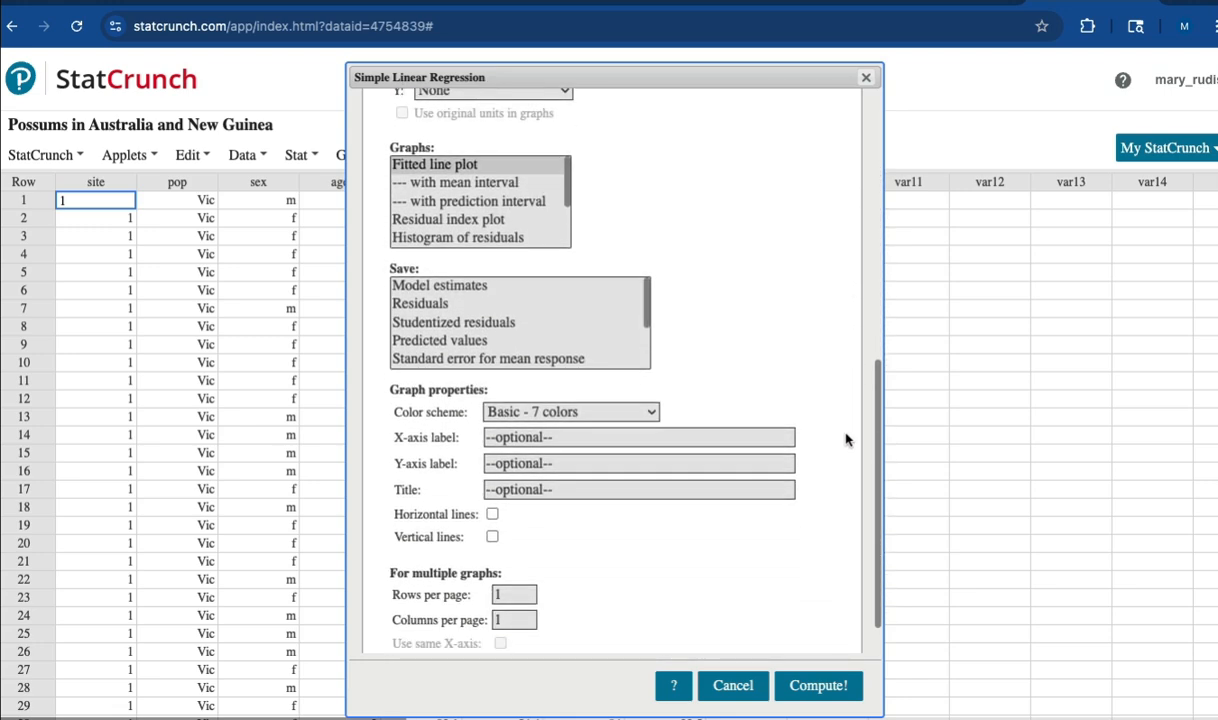
left_click(443, 170)
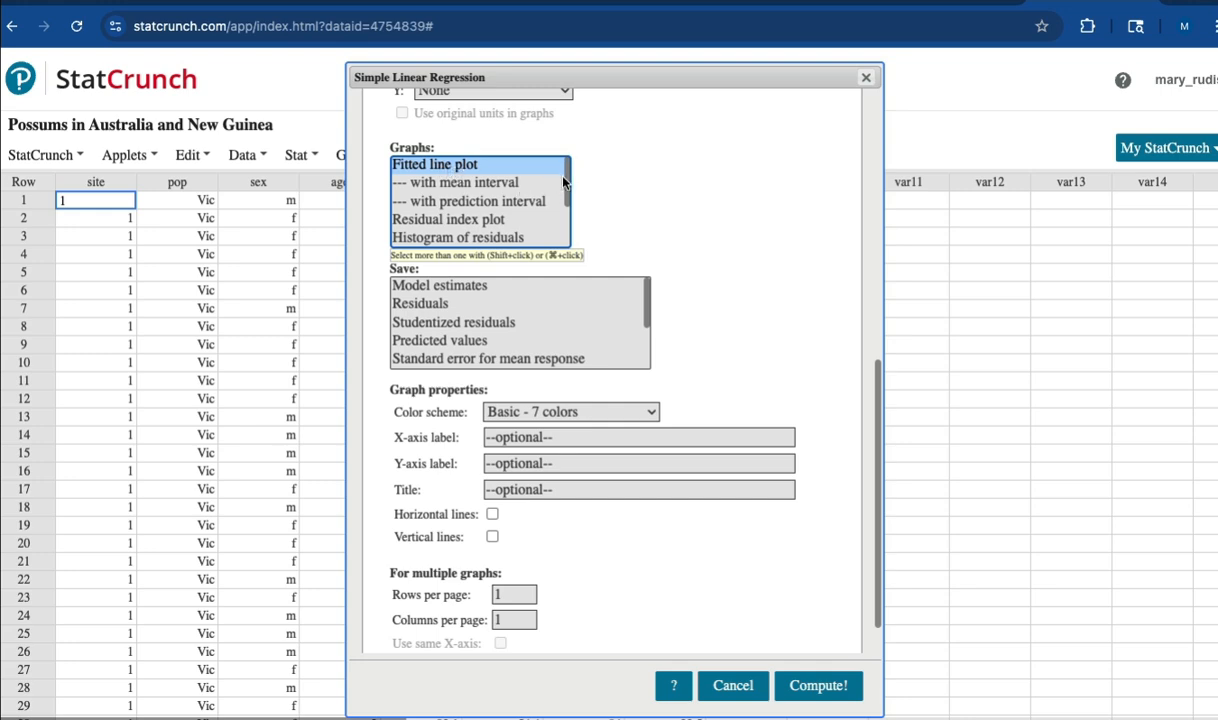
left_click_drag(564, 181, 564, 215)
scroll(536, 205, "down", 1)
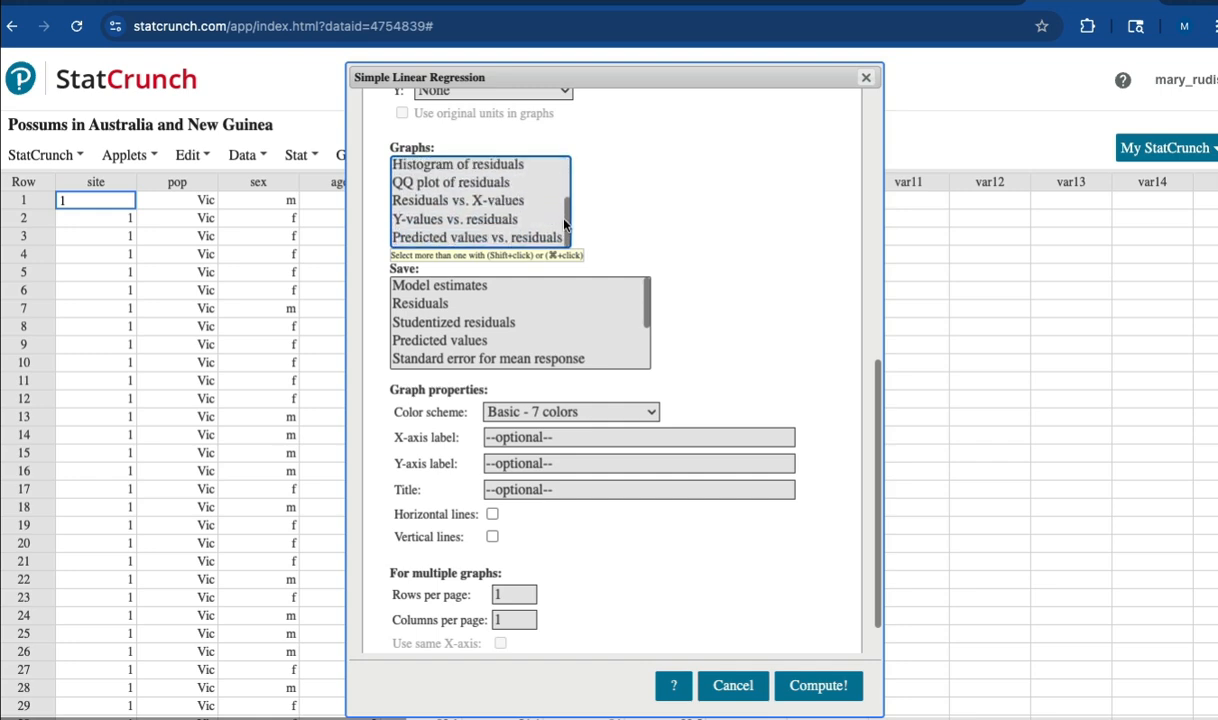
left_click(432, 182)
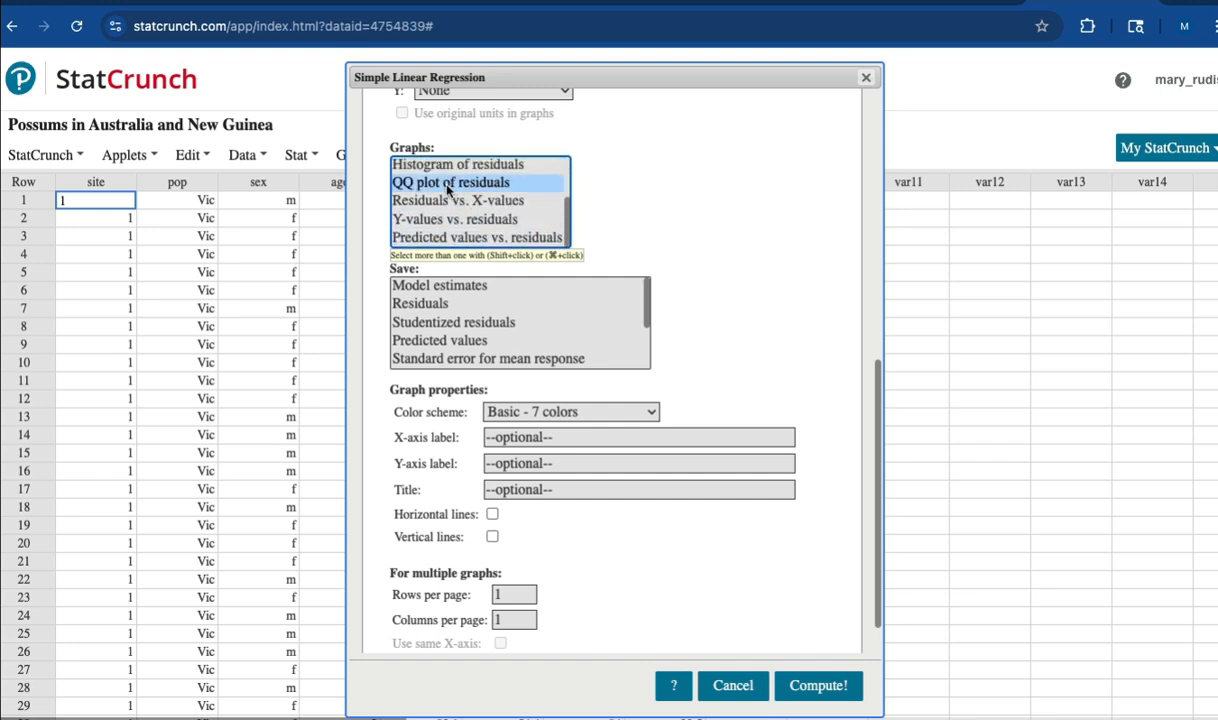
left_click(456, 166, "shift")
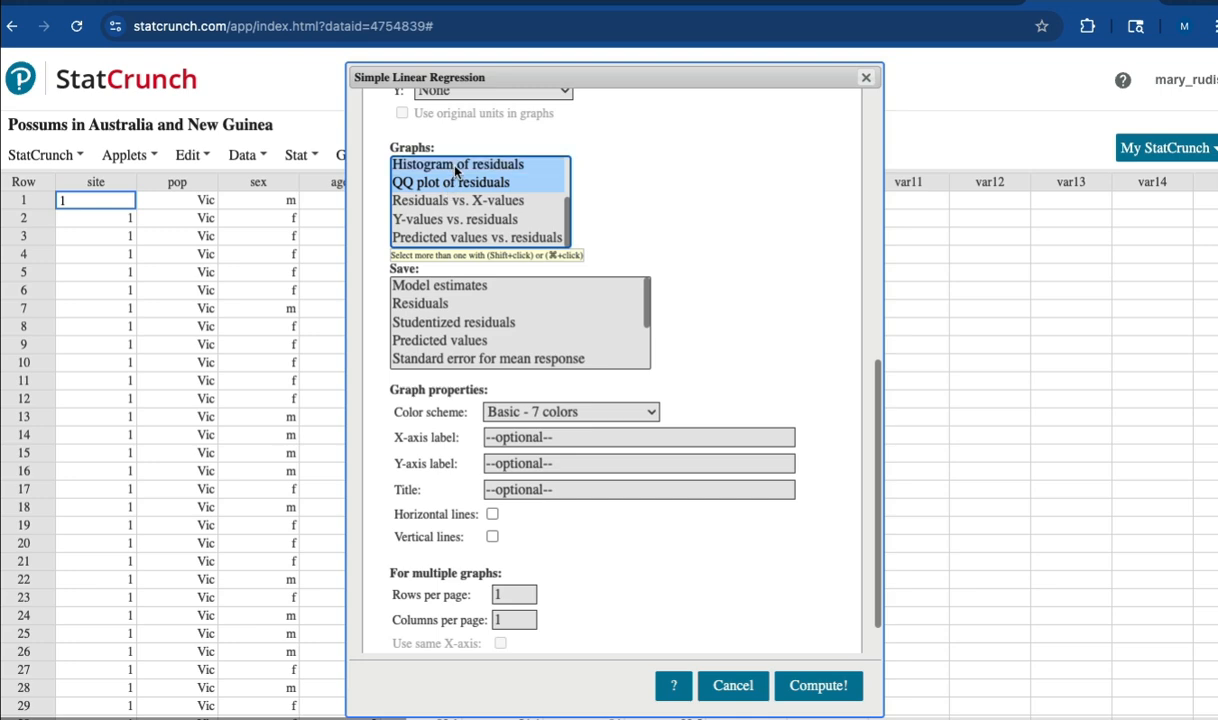
left_click(479, 202, "shift")
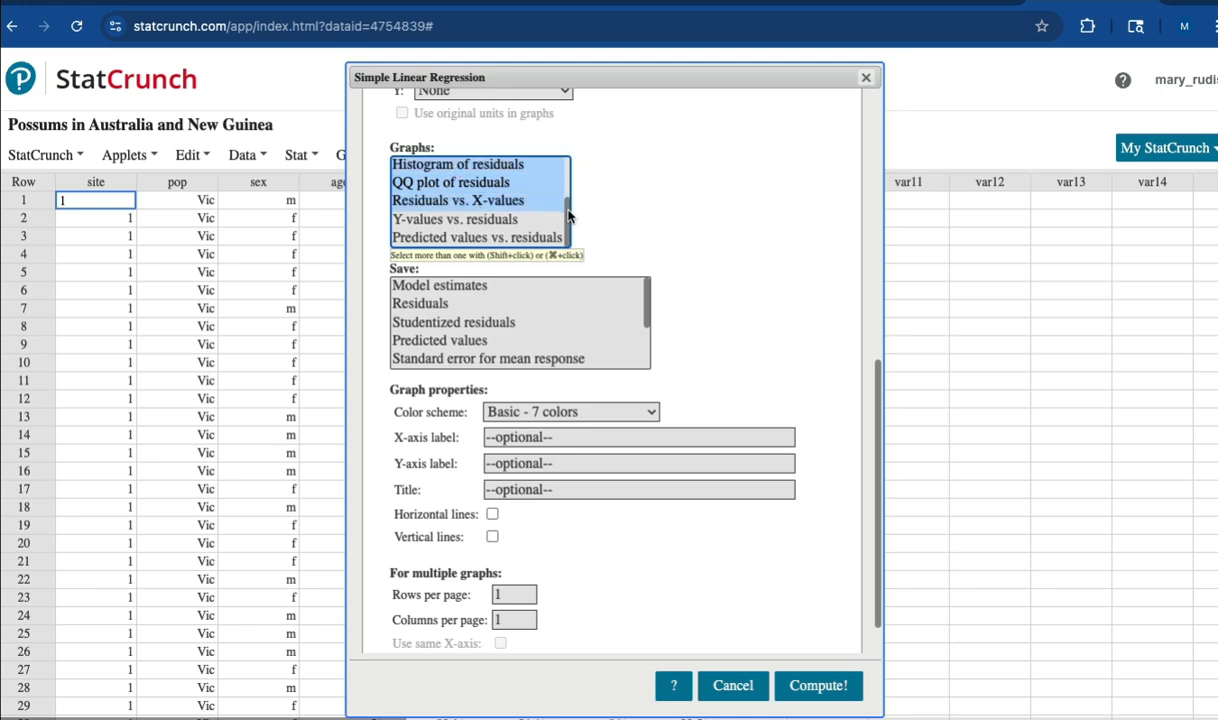
left_click_drag(569, 205, 567, 165)
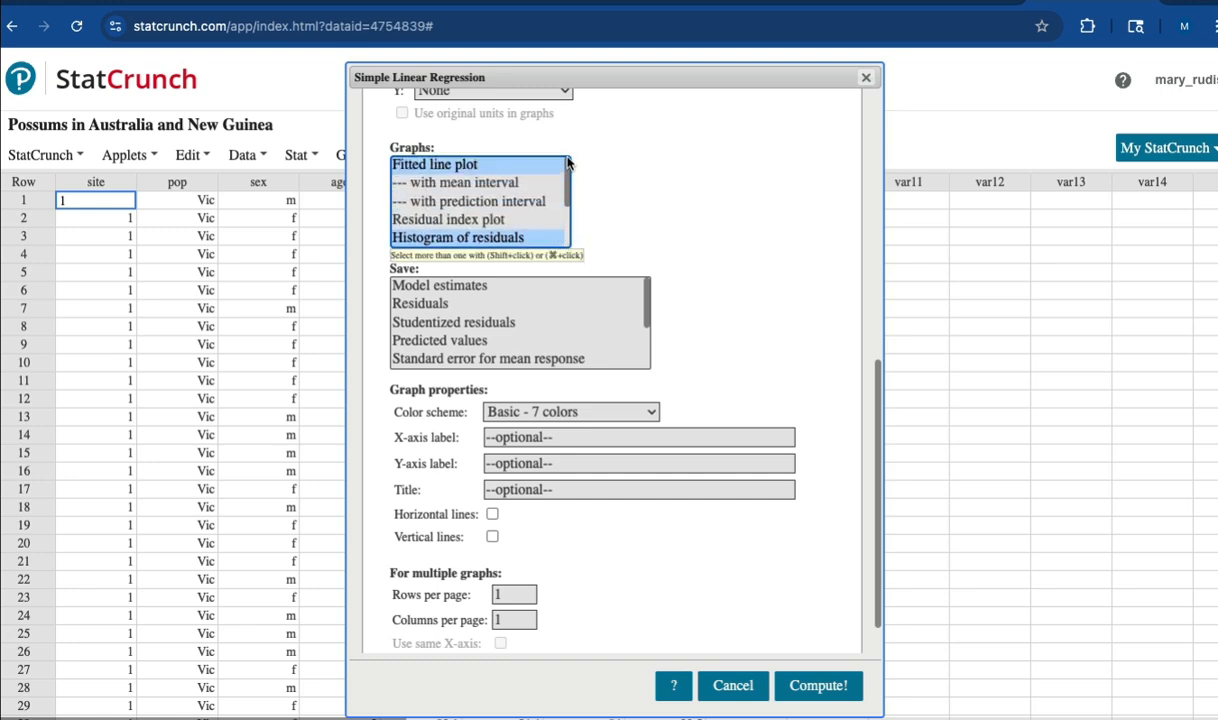
left_click_drag(566, 168, 572, 212)
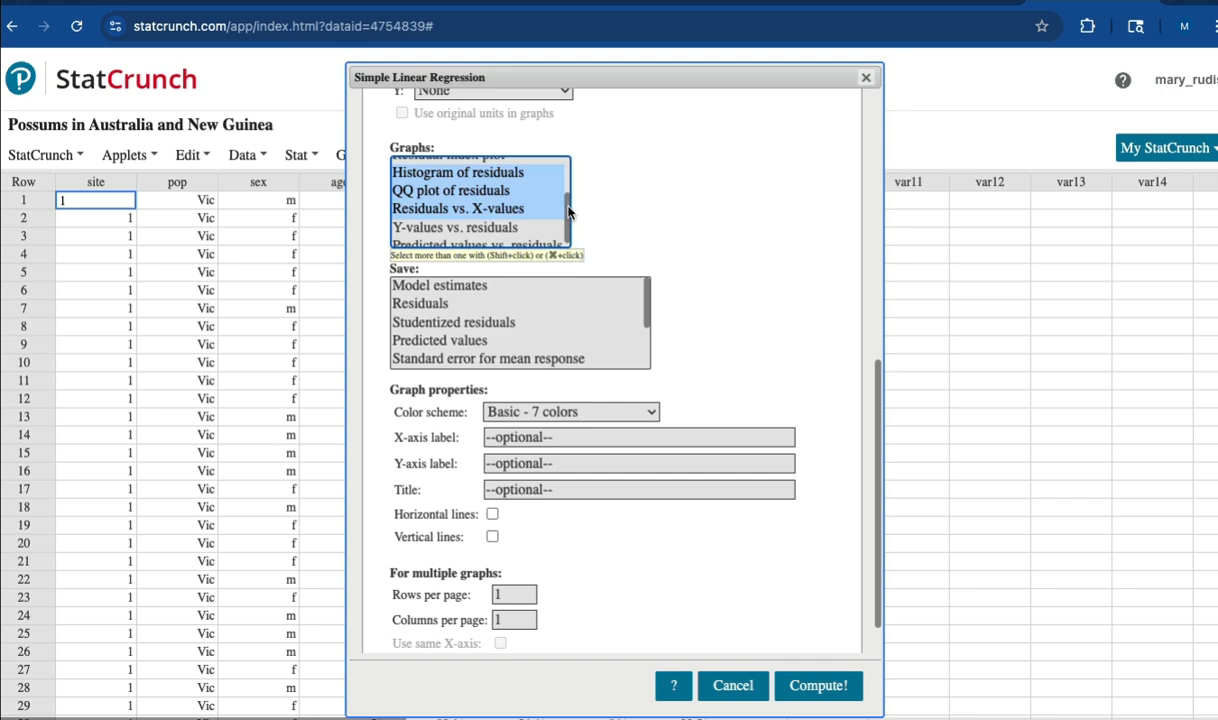
scroll(516, 201, "down", 1)
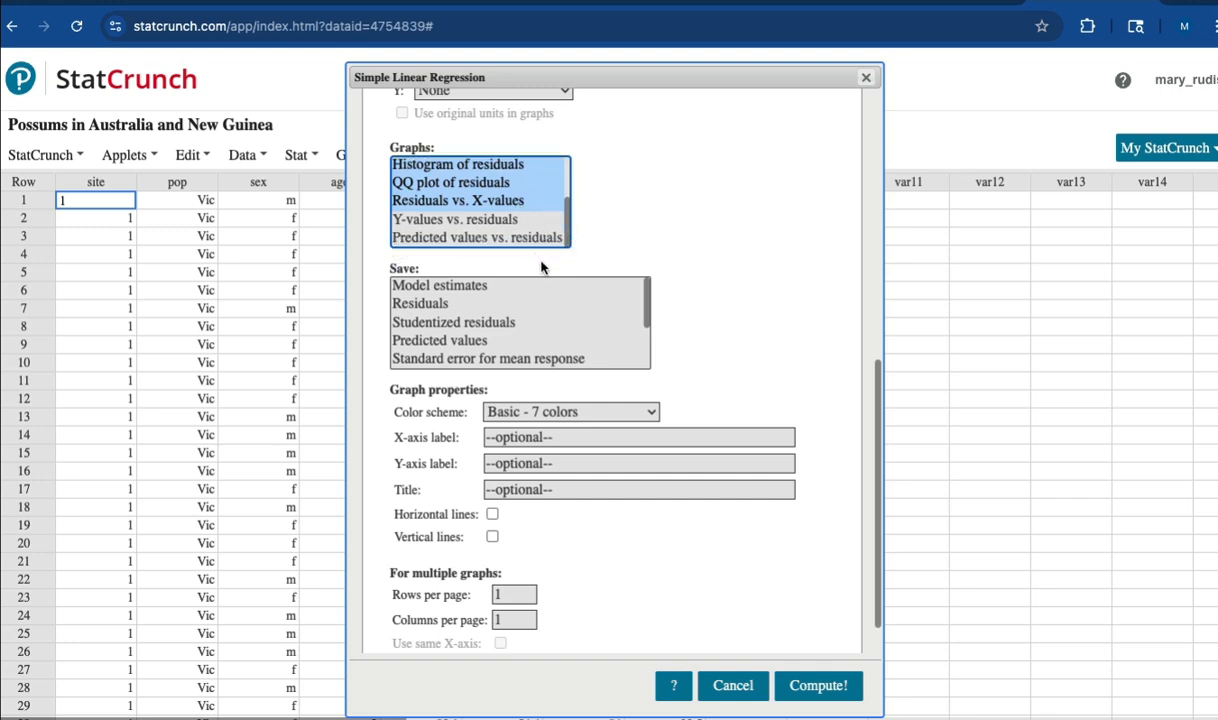
Set the regression to save both the residuals and the predicted values
left_click(646, 300)
mouse_move(646, 300)
left_mouse_down()
mouse_move(646, 333)
mouse_move(646, 298)
left_mouse_up()
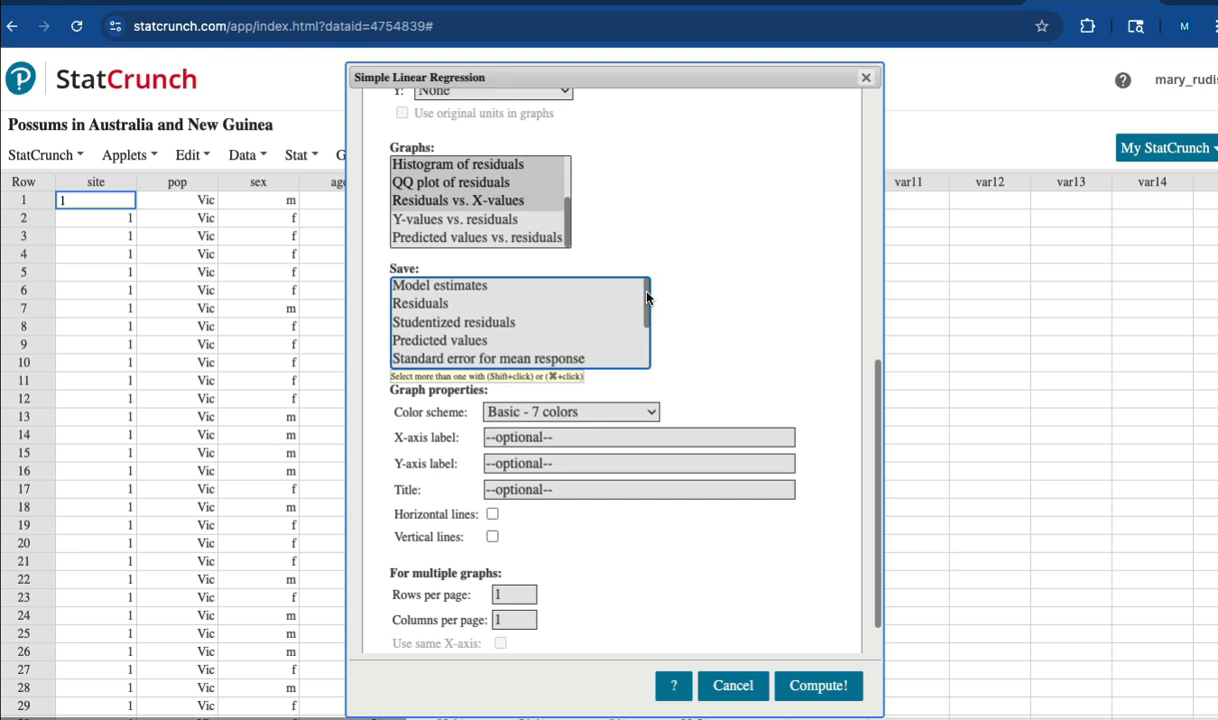
left_click(421, 308)
left_click(444, 343, "ctrl")
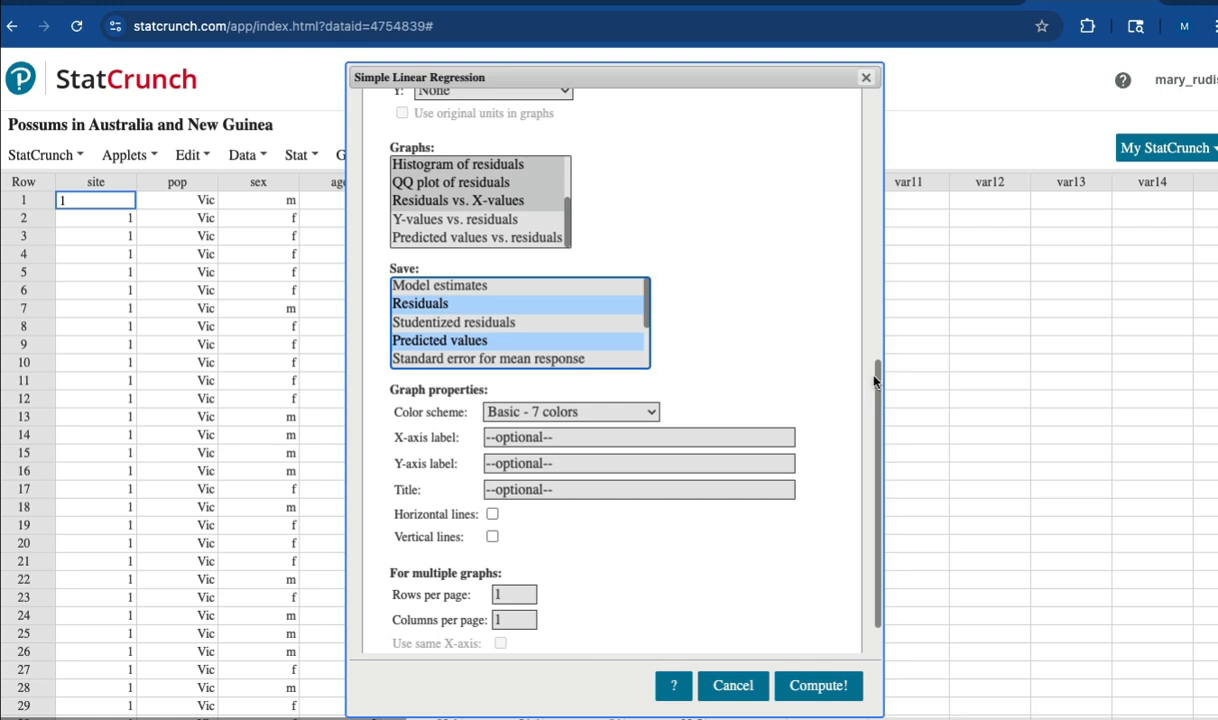
Set the graph color scheme to Basic Accessible - 7 colors and compute the regression
left_click(607, 415)
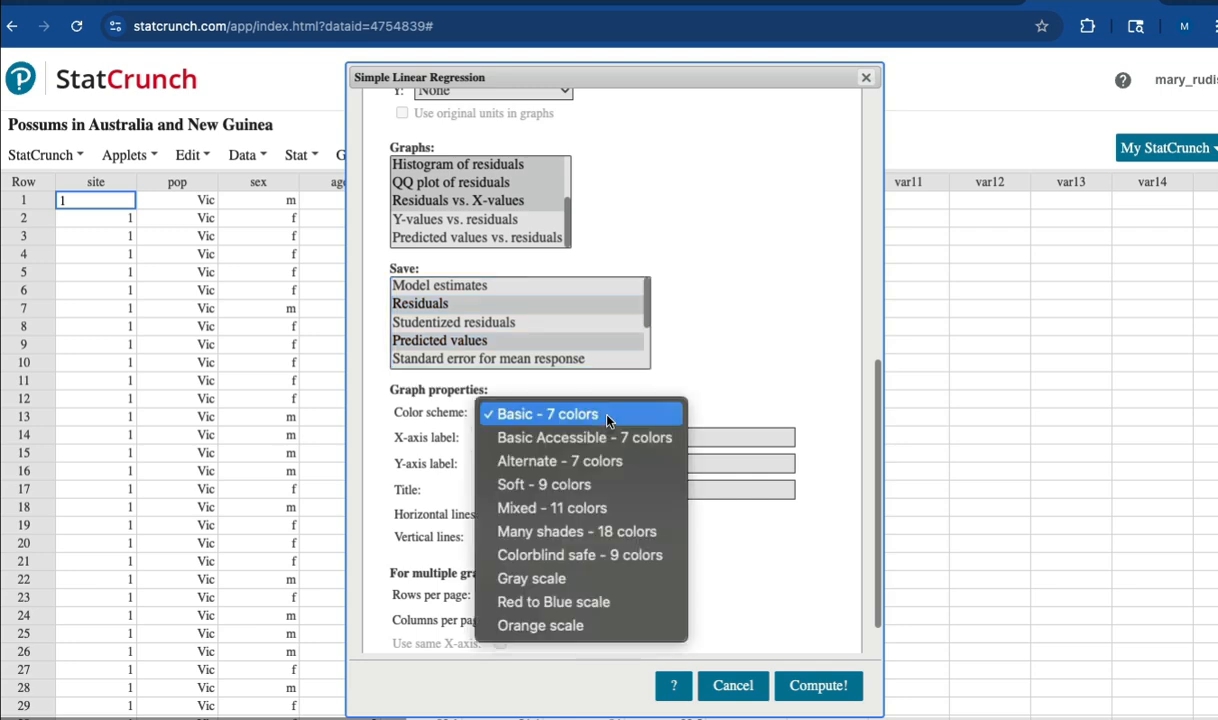
left_click(618, 447)
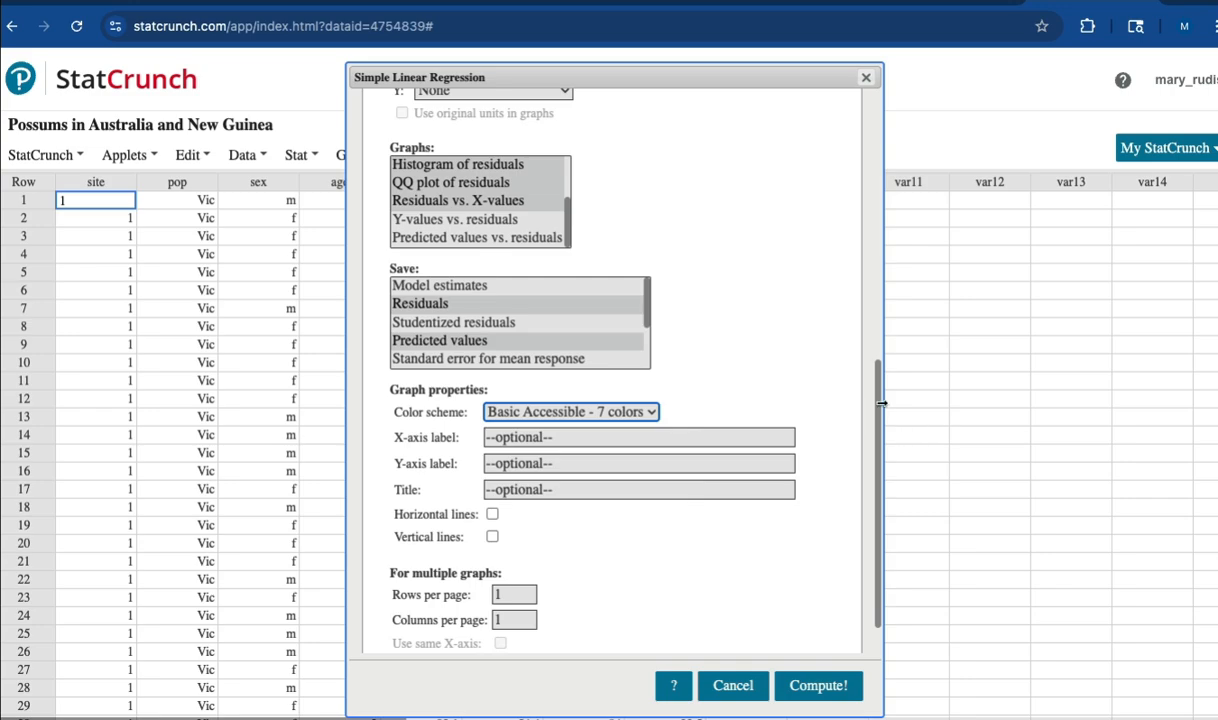
left_click_drag(877, 408, 876, 455)
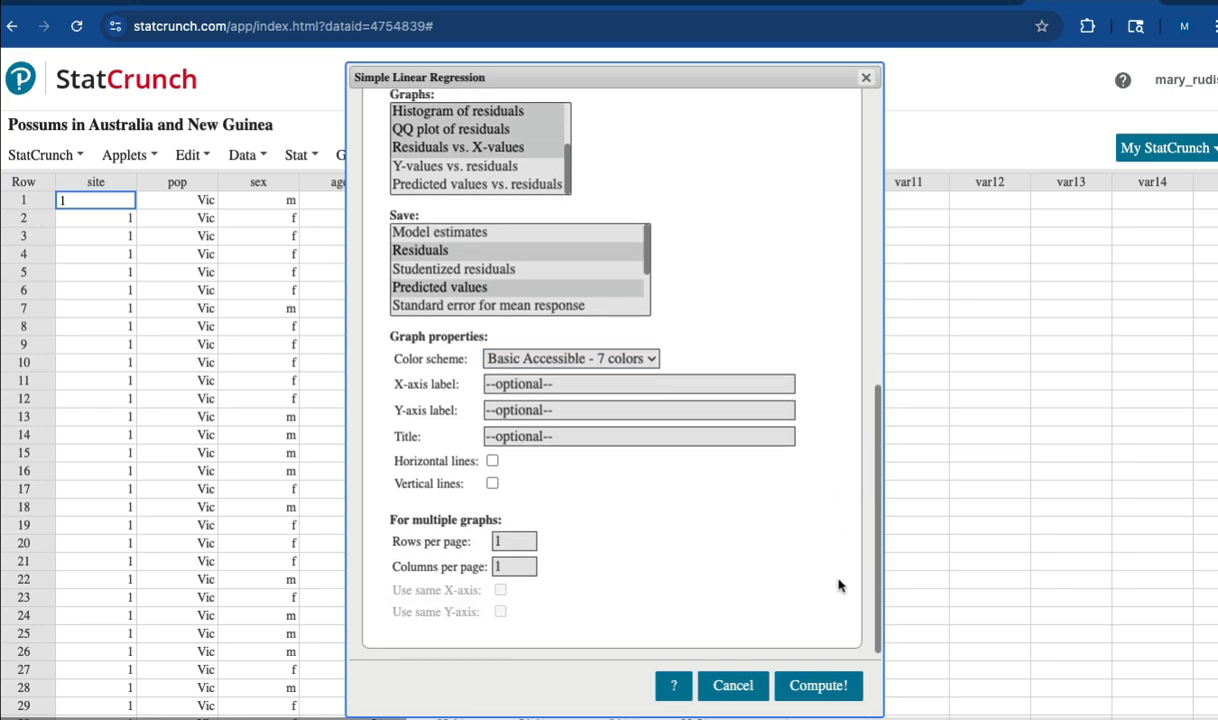
left_click(816, 686)
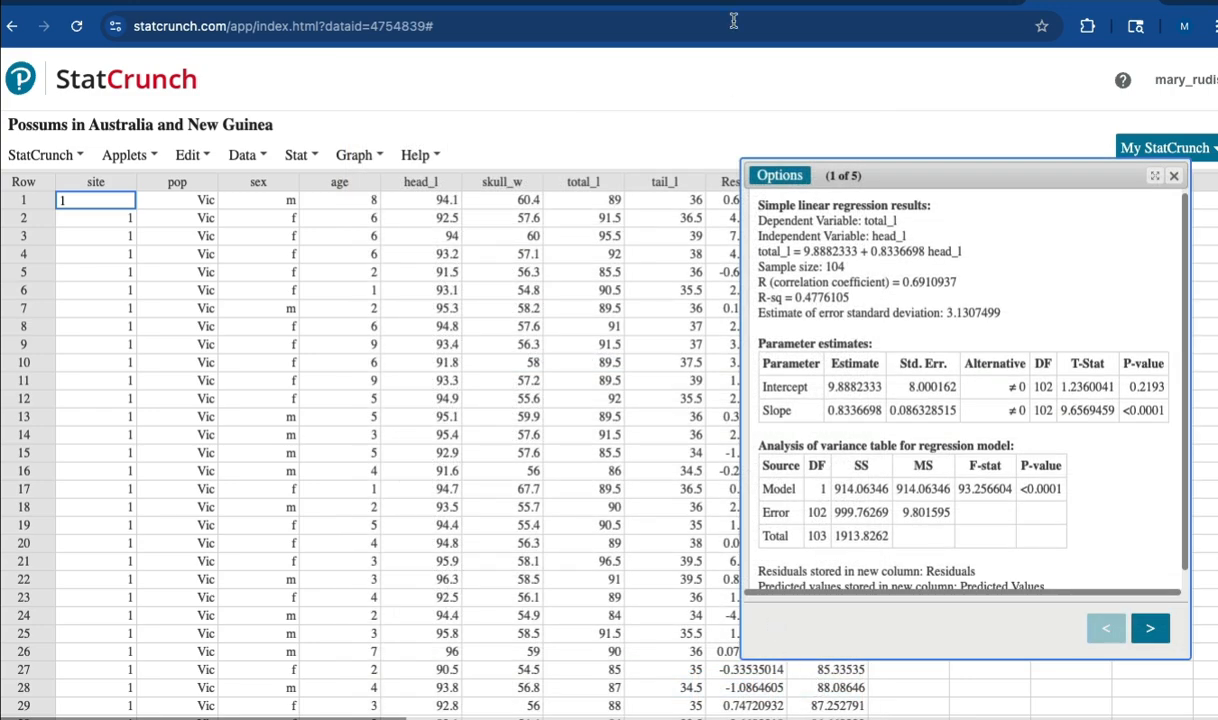
Move and enlarge the regression results window, and examine the fitted line plot of total_l against head_l
left_click_drag(988, 175, 520, 108)
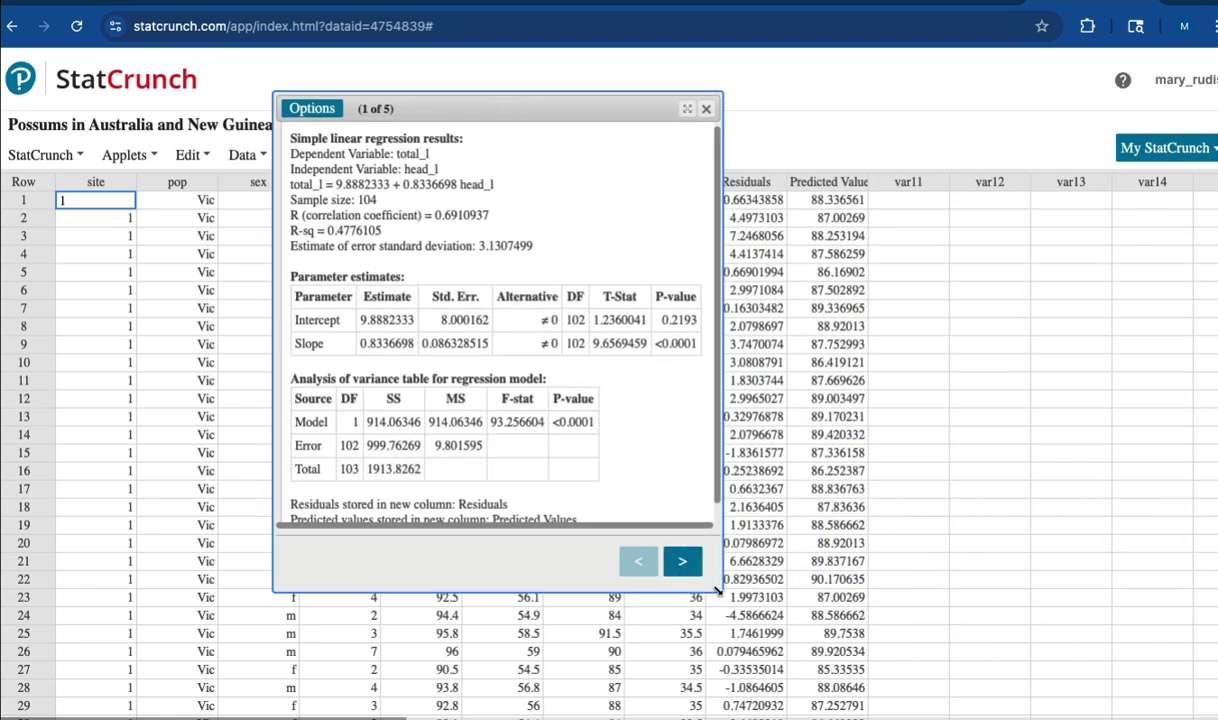
left_click_drag(721, 591, 884, 637)
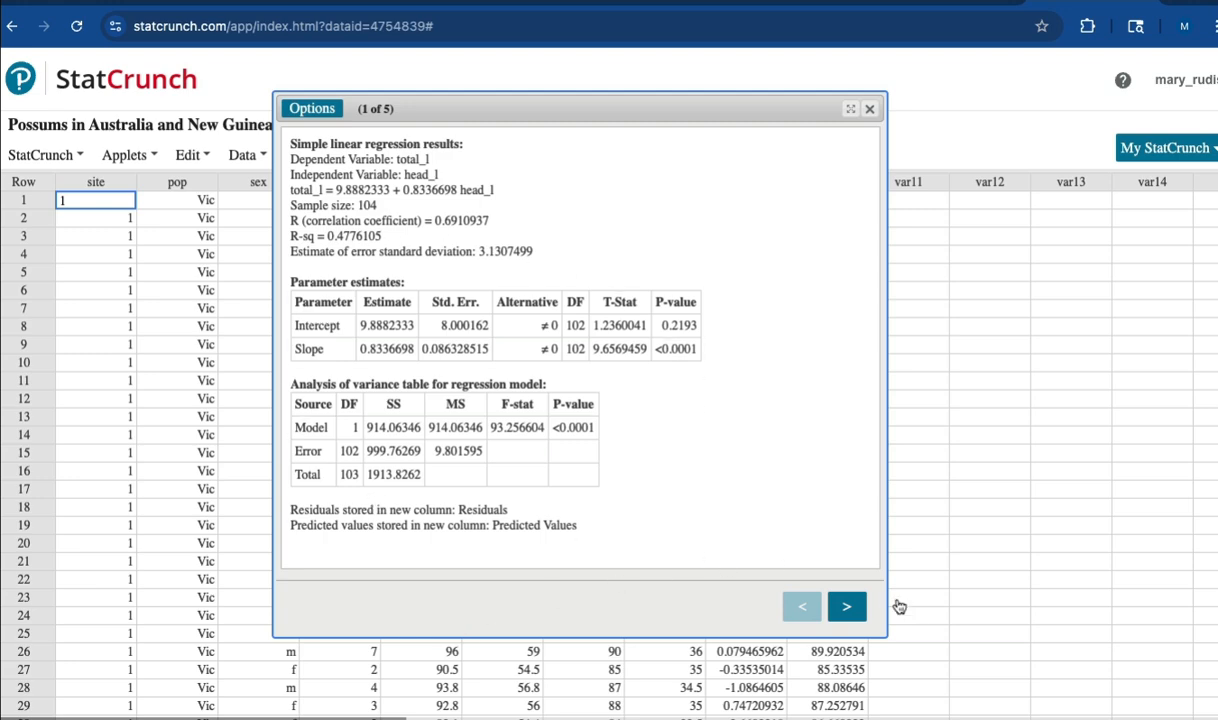
left_click(847, 609)
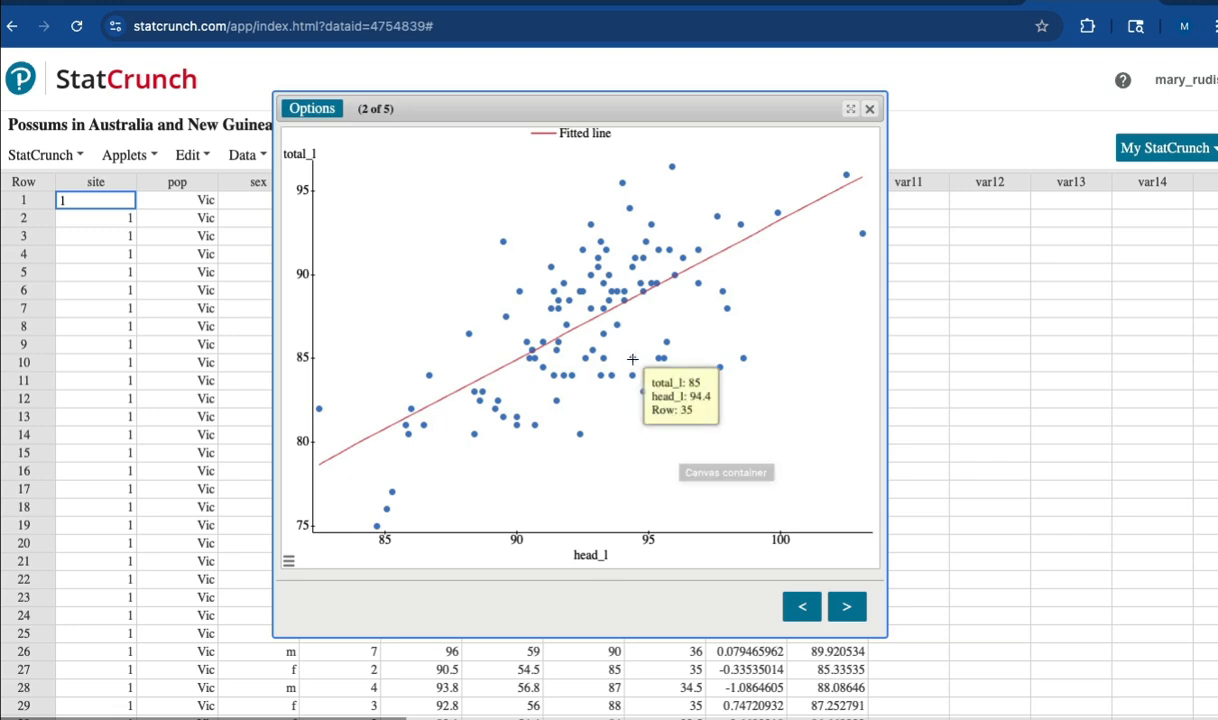
mouse_move(630, 358)
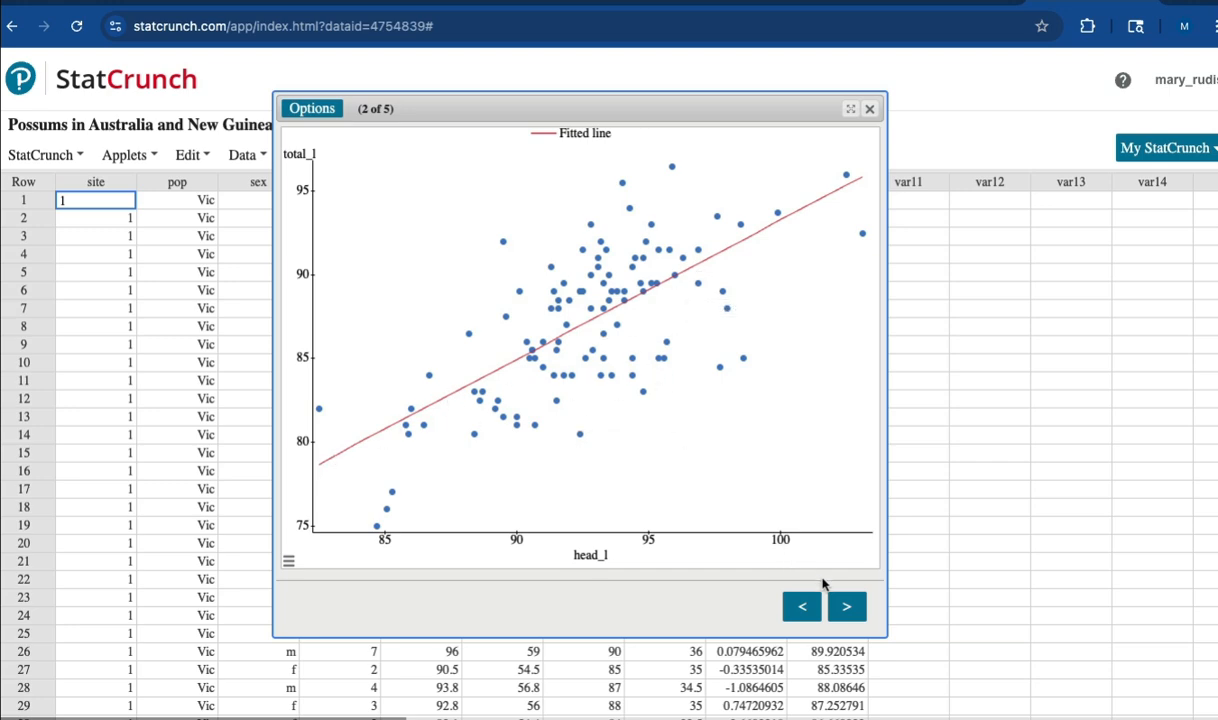
Examine the histogram of residuals, the QQ plot of residuals and the residuals vs. head_l plot
left_click(846, 607)
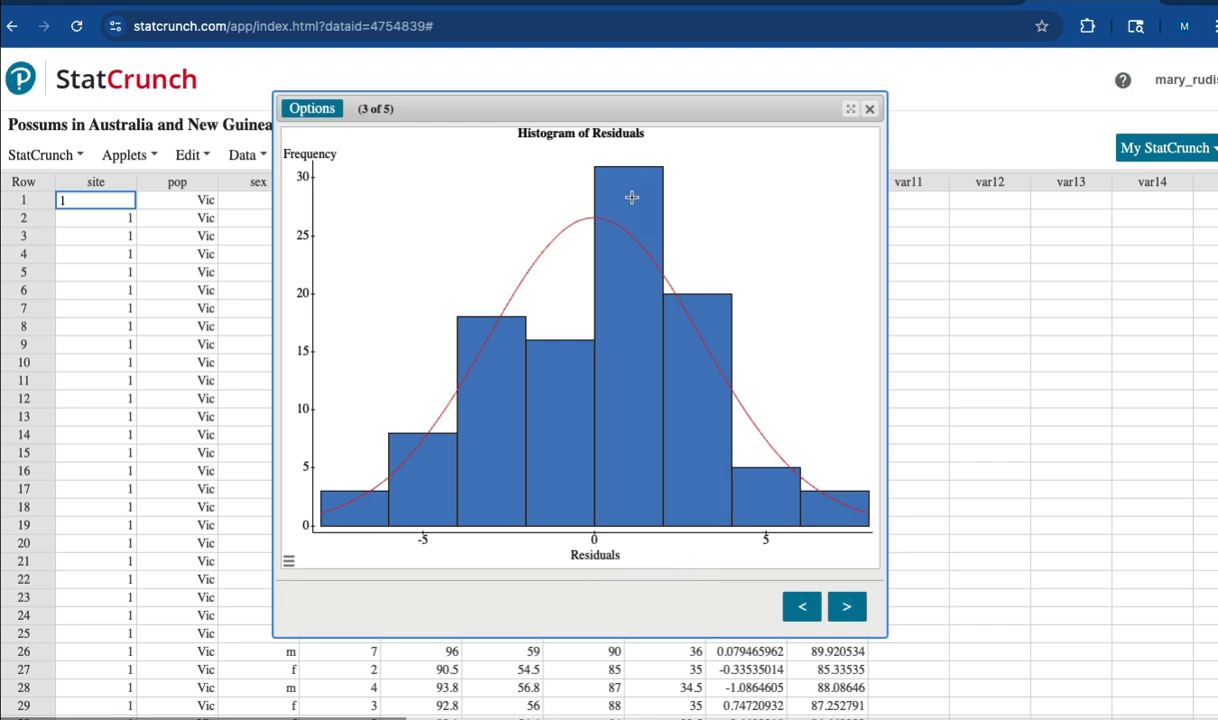
mouse_move(622, 496)
mouse_move(467, 460)
mouse_move(424, 471)
mouse_move(596, 202)
mouse_move(632, 511)
mouse_move(576, 403)
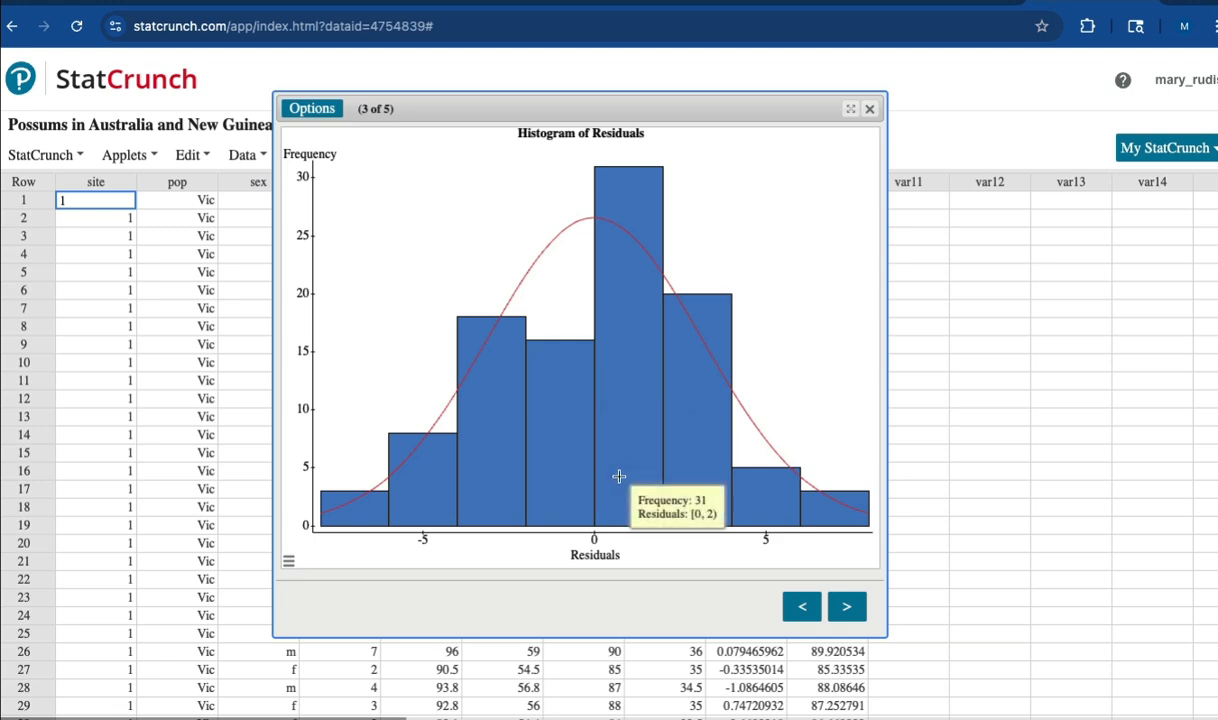
left_click(846, 607)
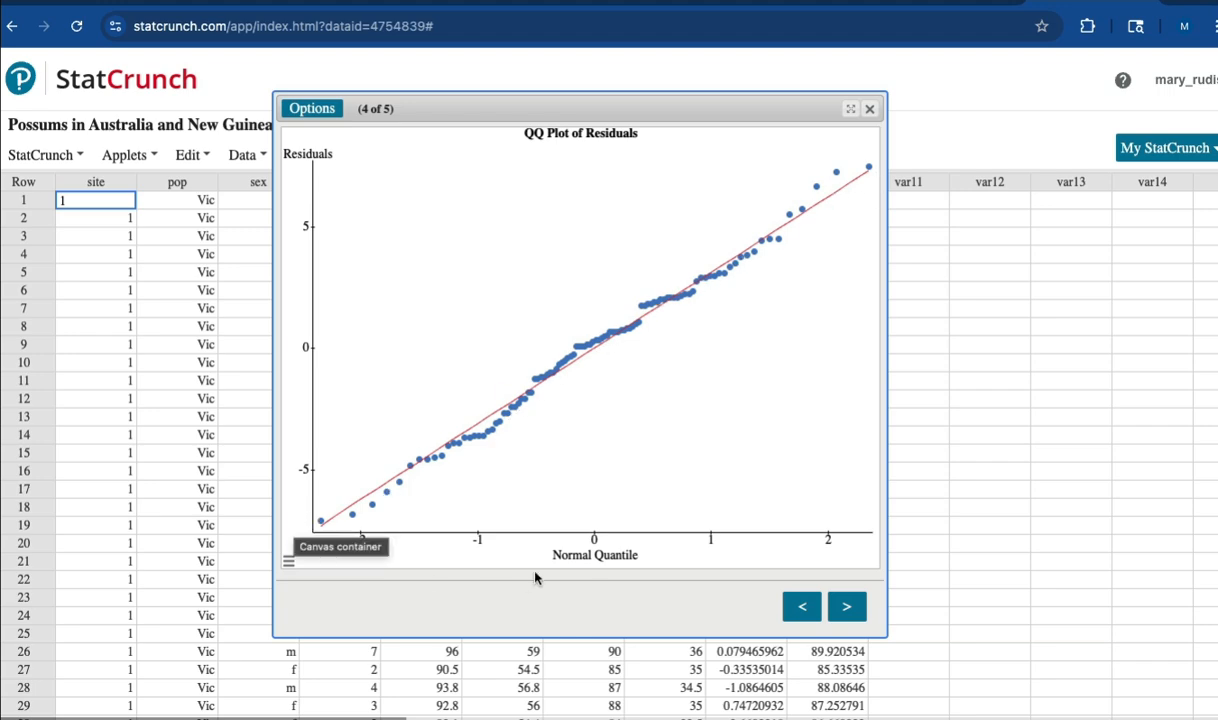
left_click(845, 609)
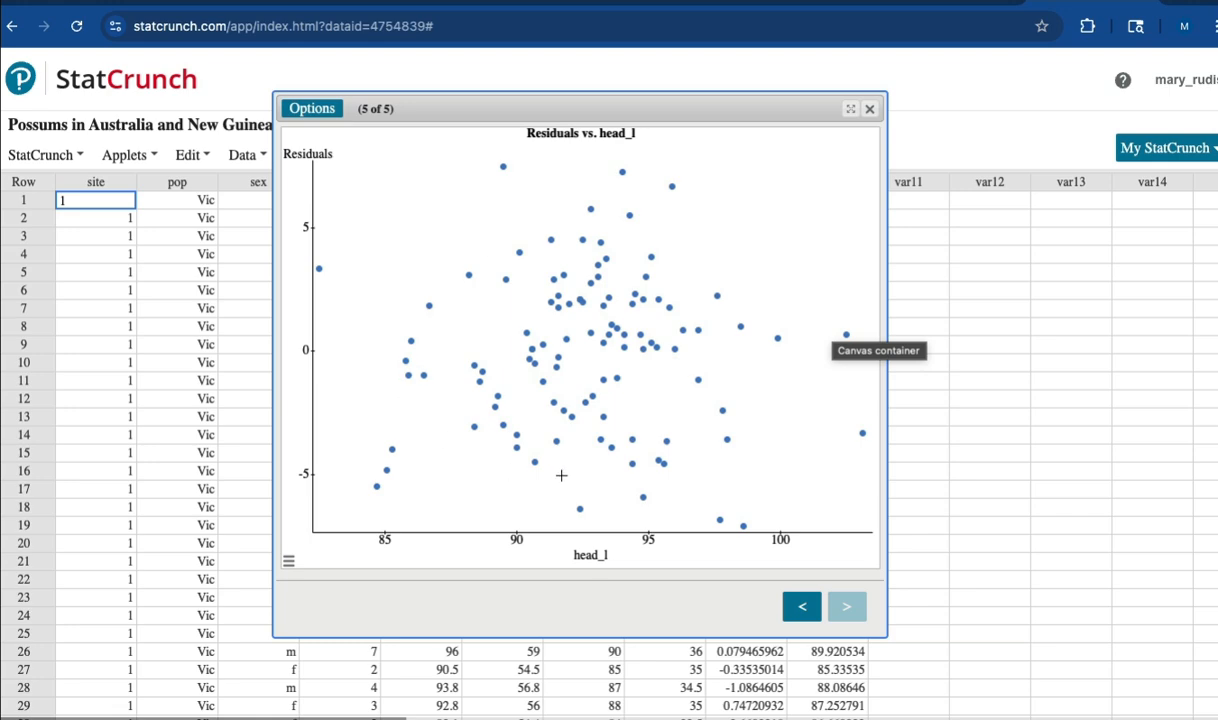
Return to the numerical regression results and highlight the correlation coefficient and the slope's P-value
left_click(801, 607)
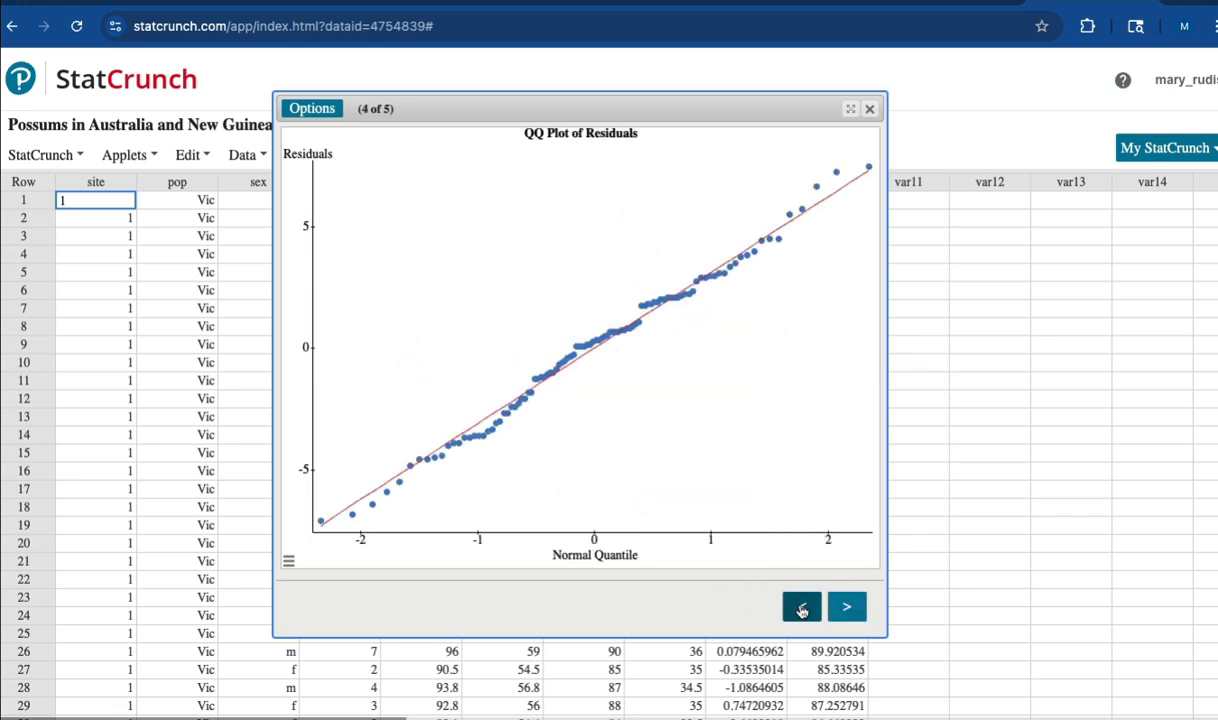
left_click(801, 608)
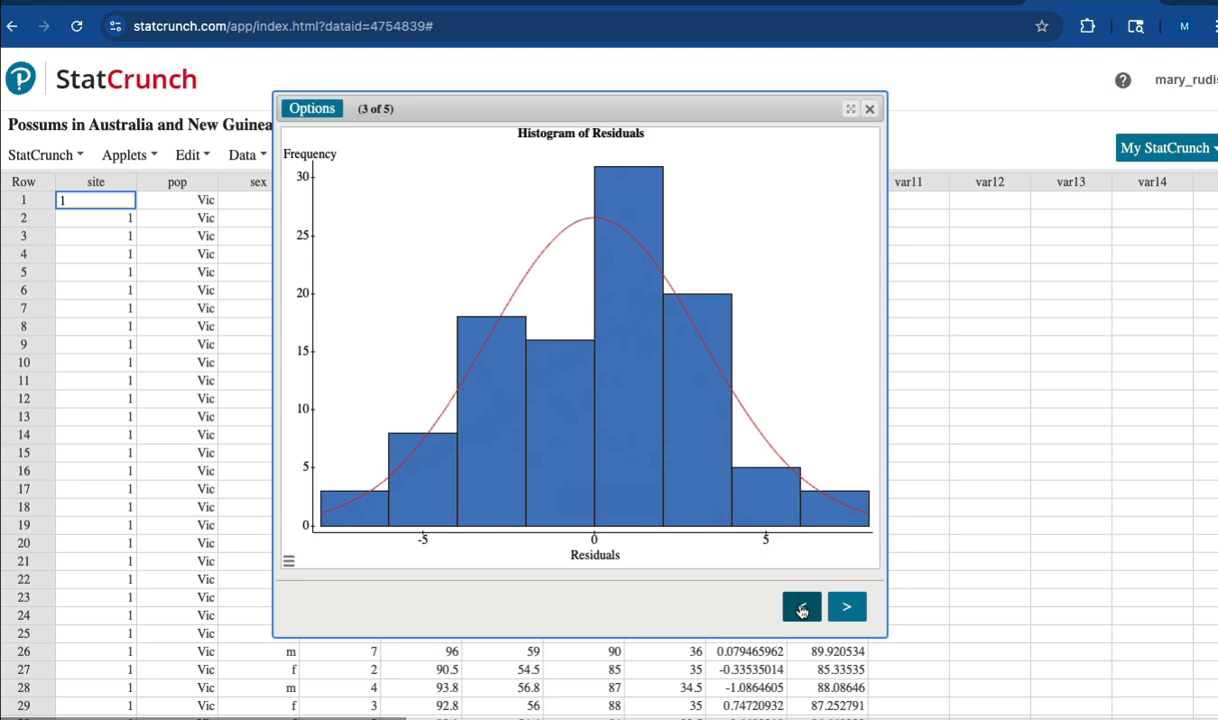
left_click(801, 608)
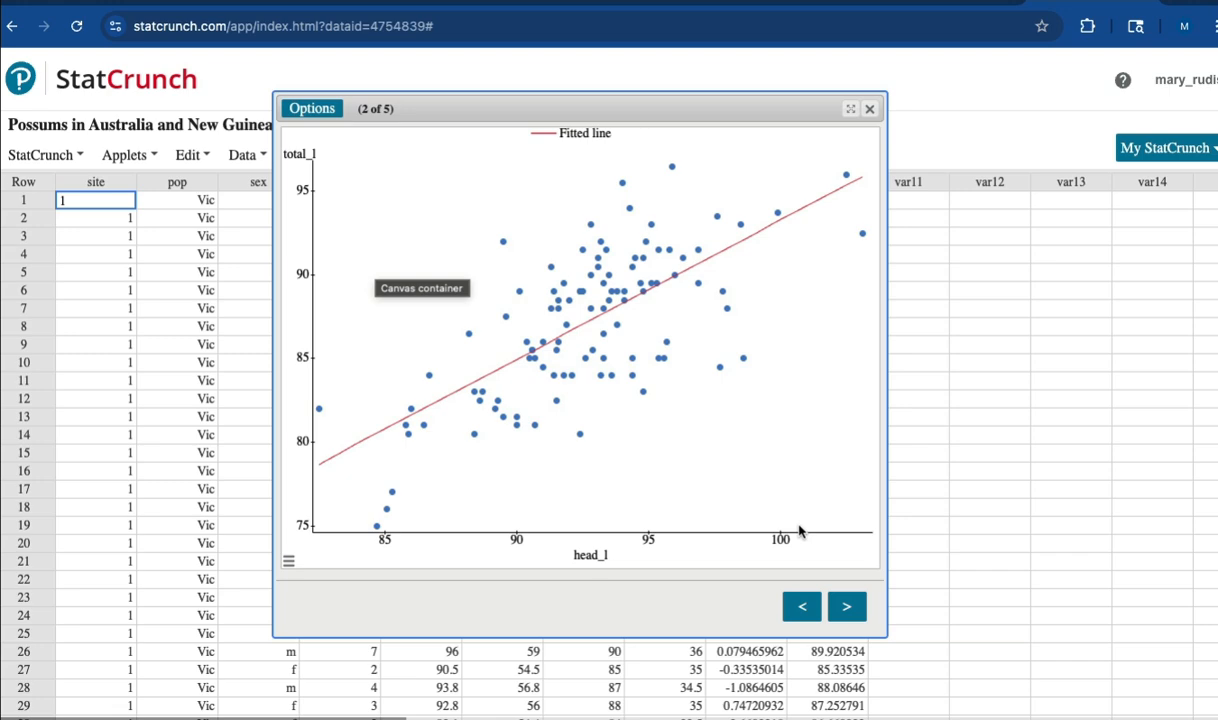
left_click(800, 607)
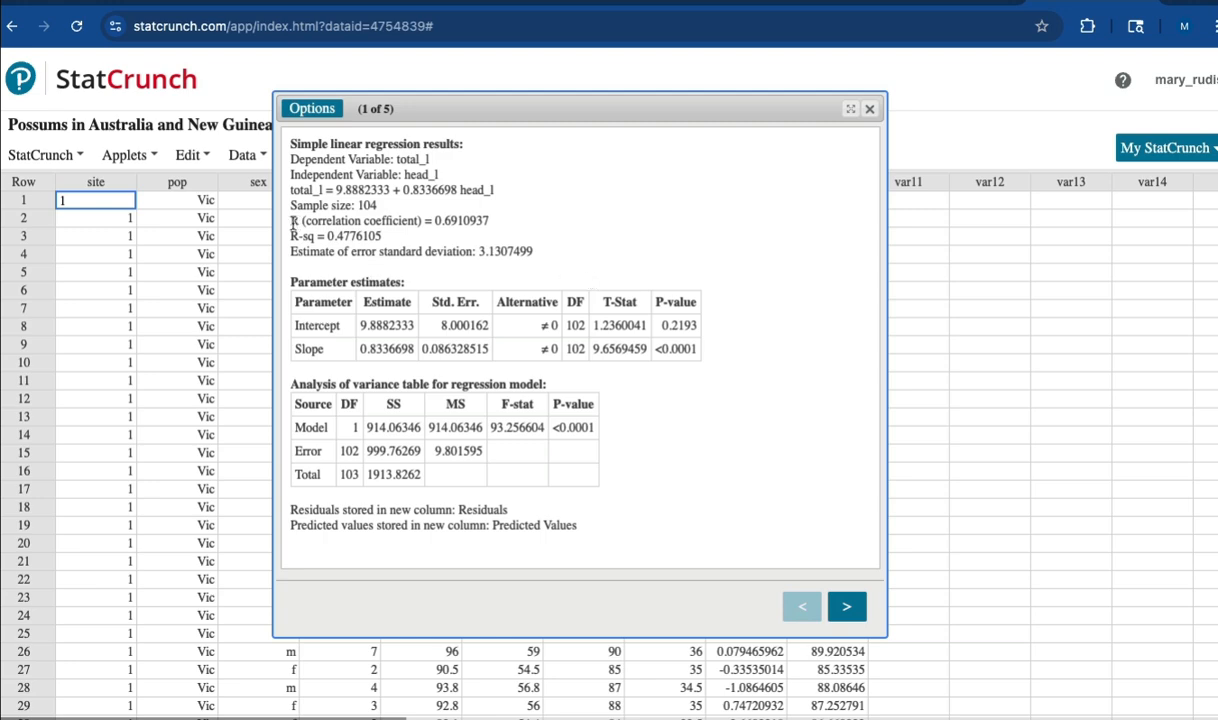
left_click_drag(292, 221, 497, 220)
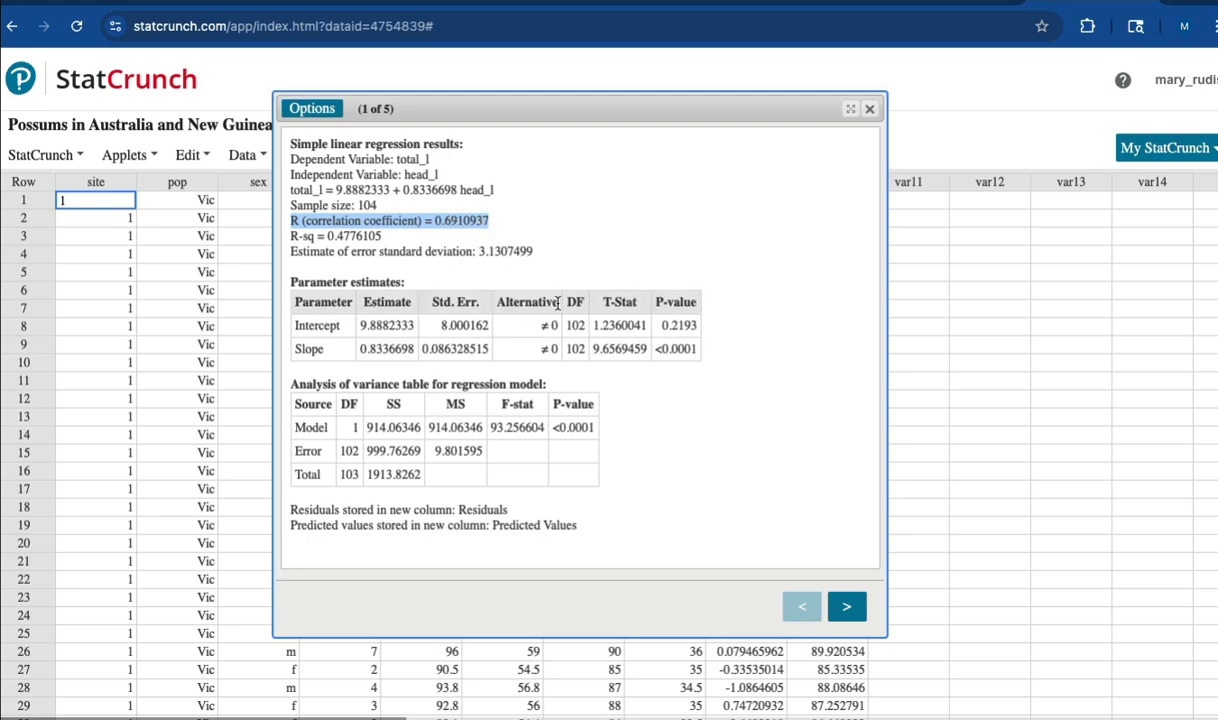
left_click(657, 350)
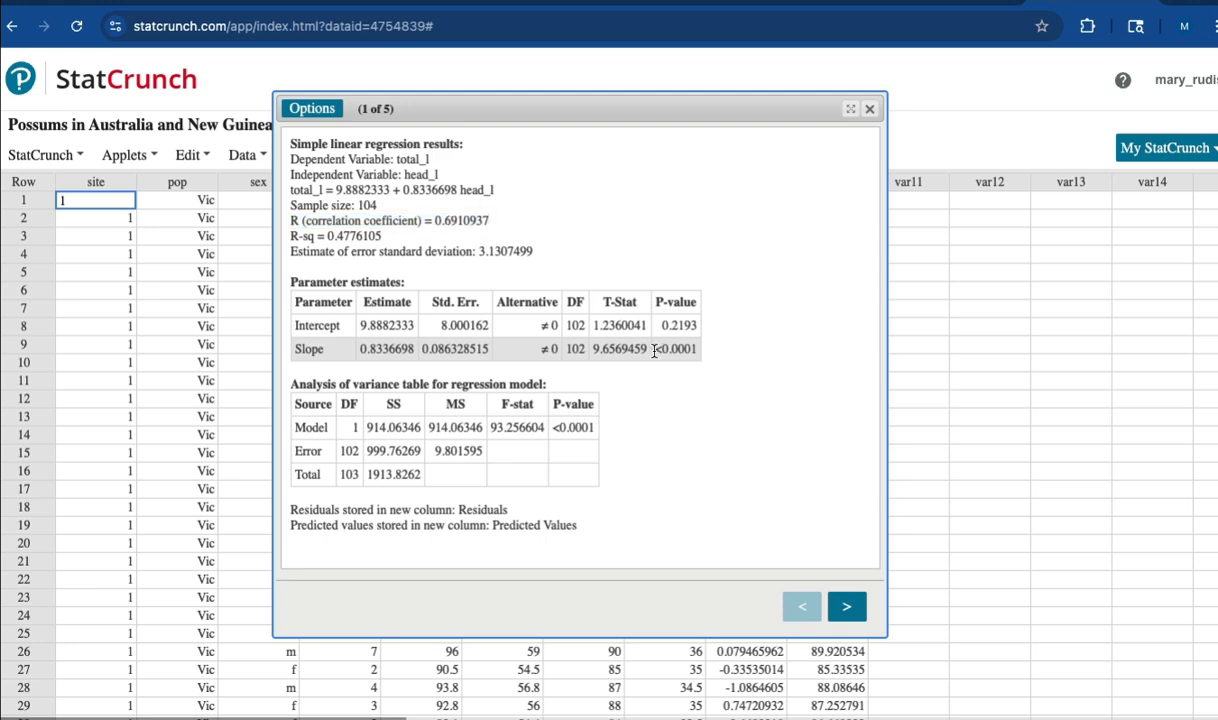
left_click_drag(652, 350, 696, 350)
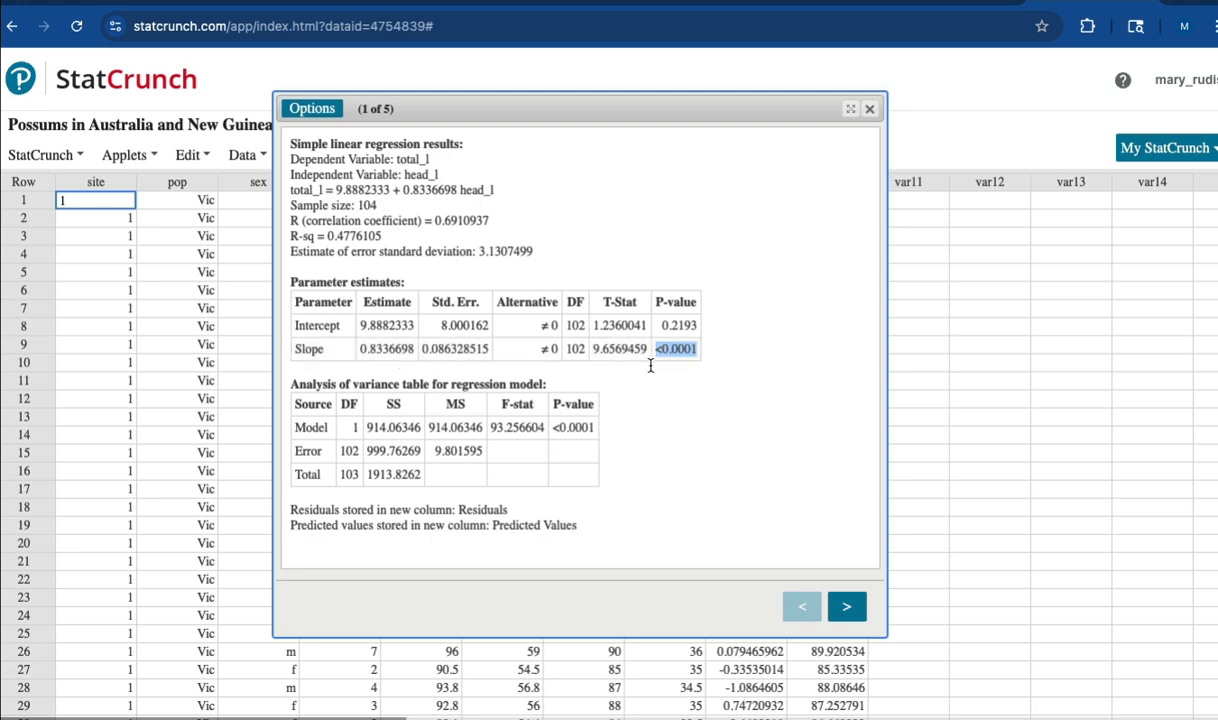
Check the fitted line plot again and highlight the slope's P-value in the parameter estimates
left_click(846, 606)
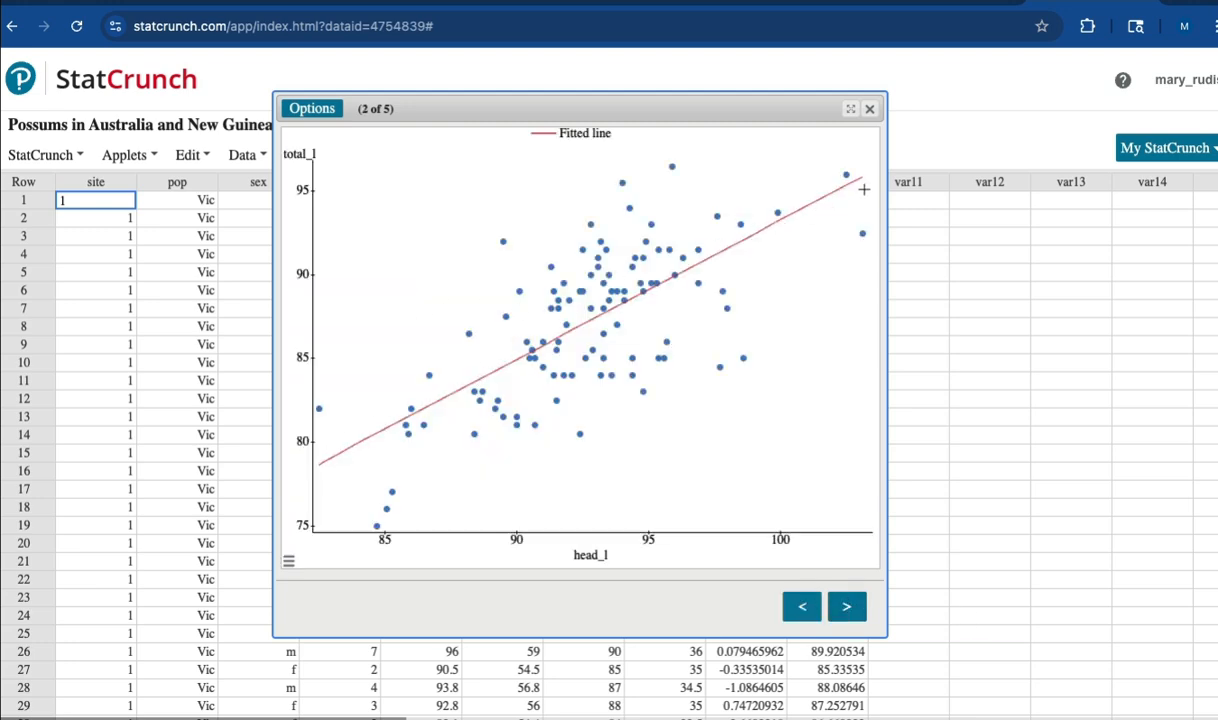
left_click(801, 607)
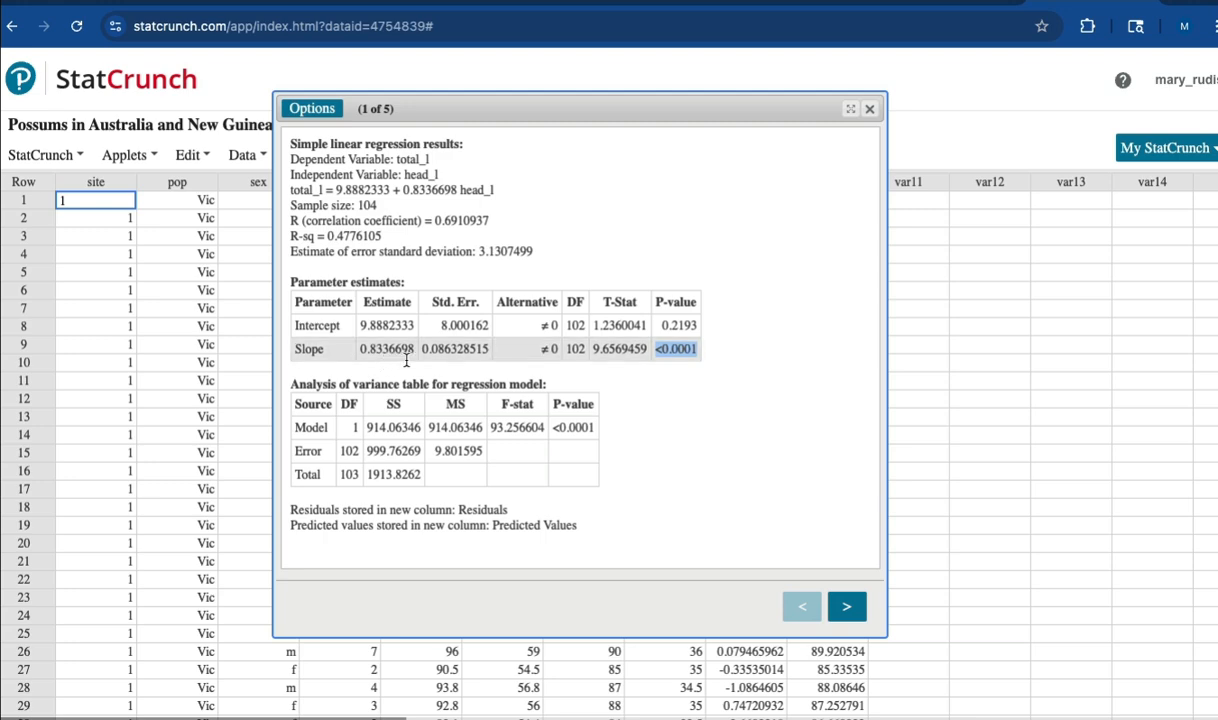
left_click(657, 346)
left_click_drag(656, 347, 694, 346)
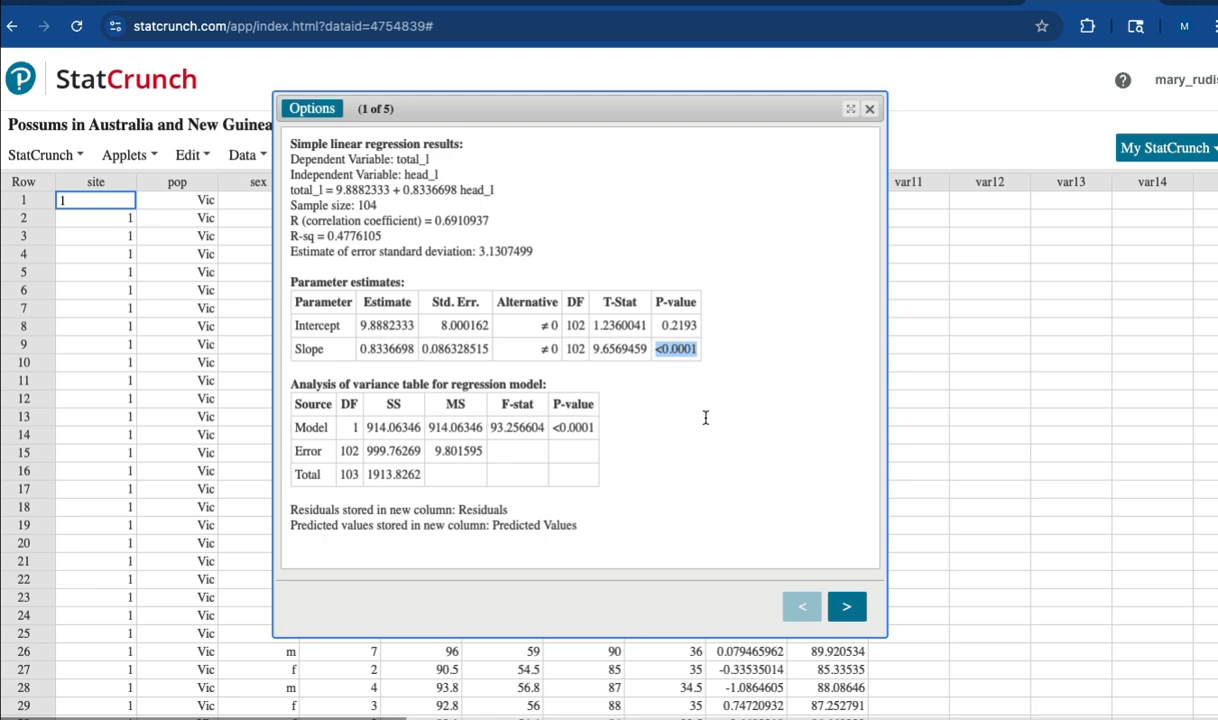
Close the regression results, switch to the Word notes and review what constitutes evidence, what regression is and the y-hat notation
left_click(869, 110)
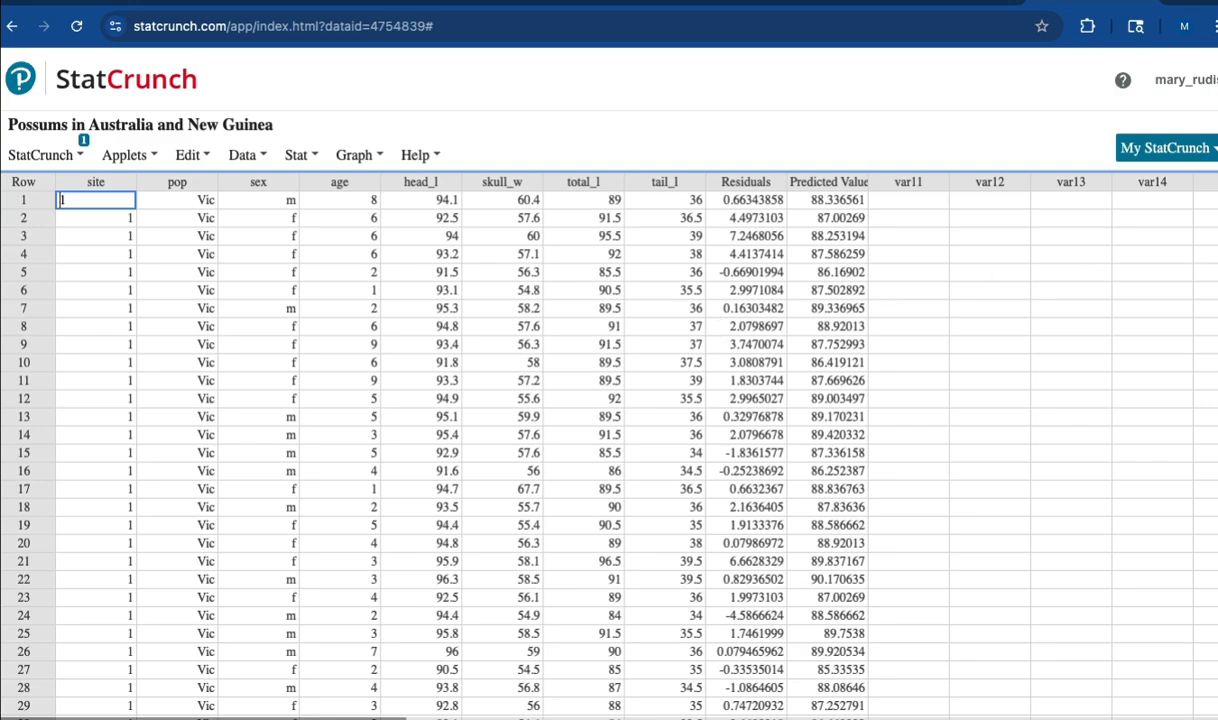
left_click_drag(1216, 192, 525, 87)
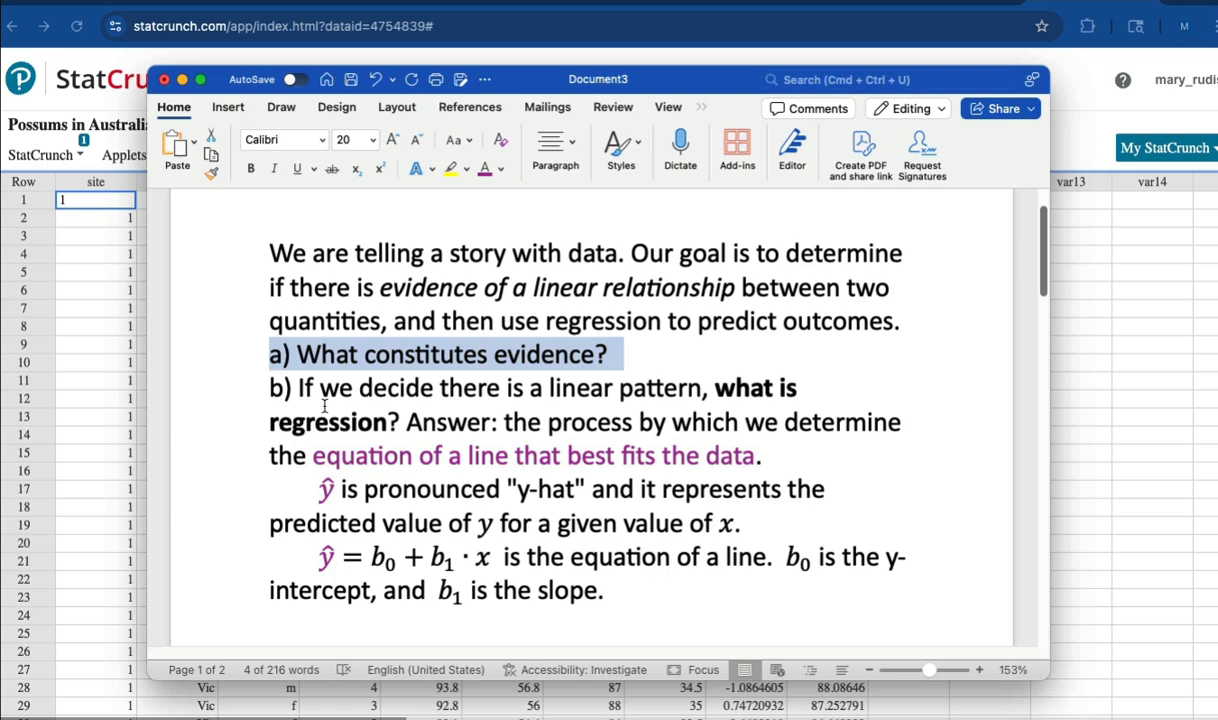
left_click(298, 388)
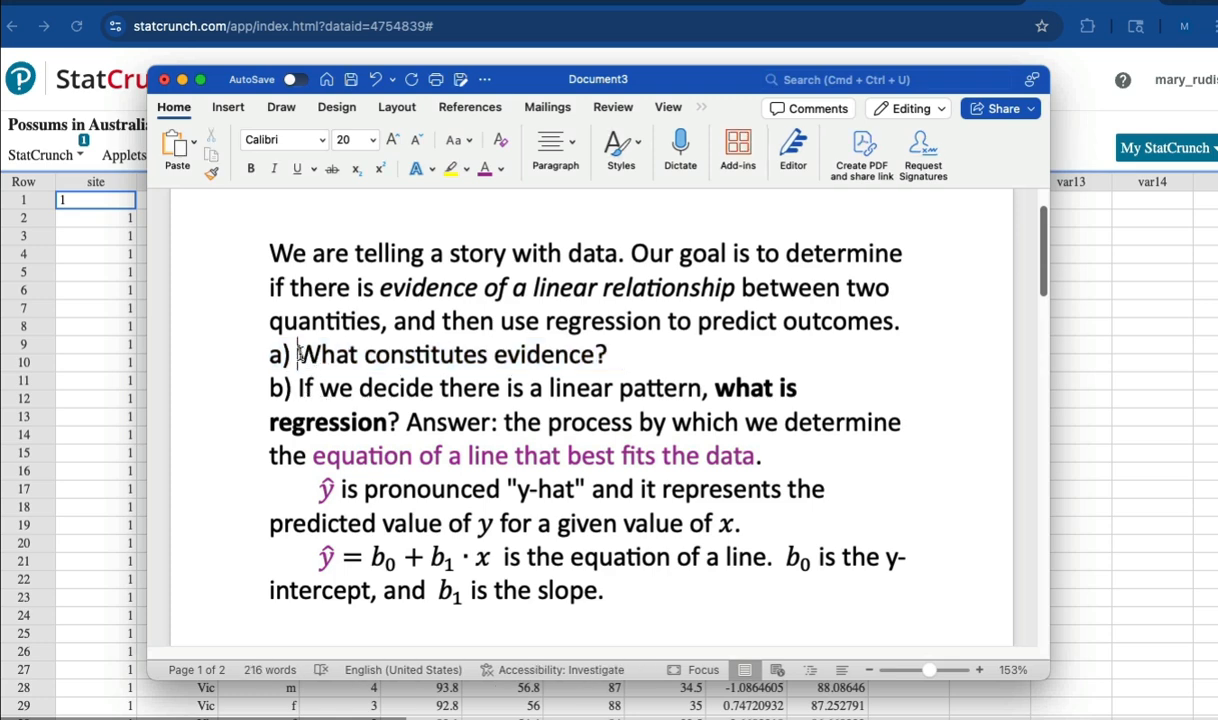
left_click_drag(295, 352, 601, 352)
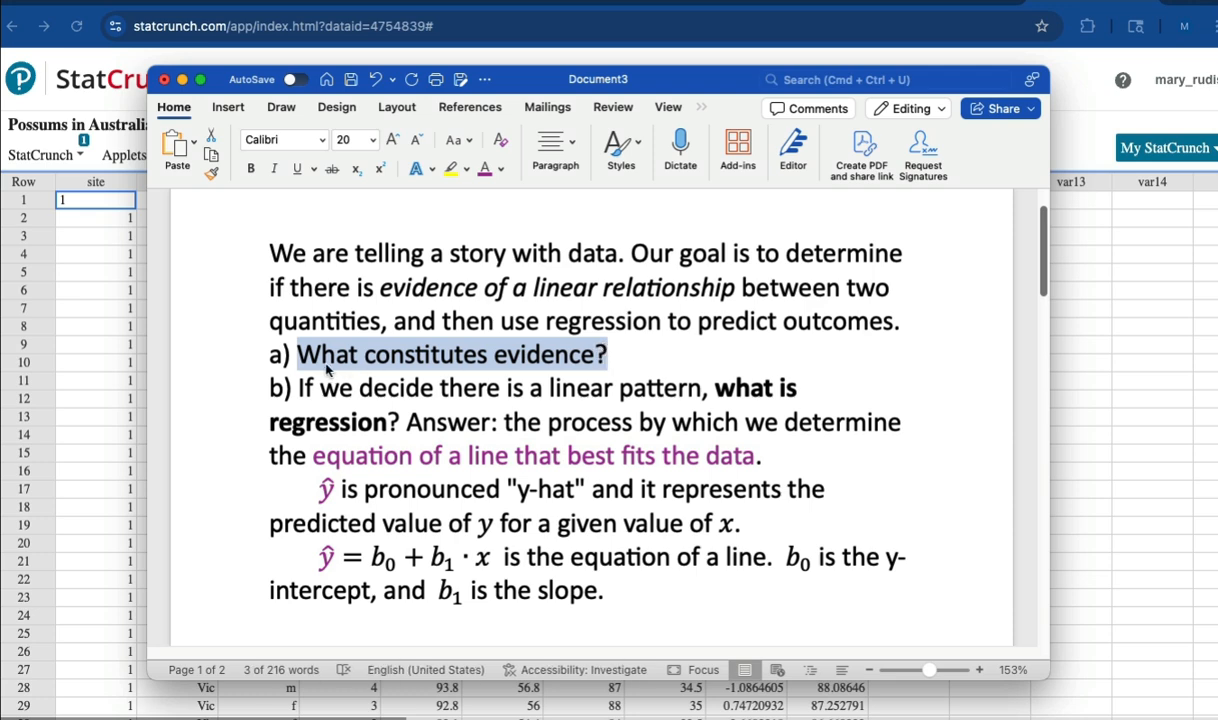
left_click(295, 386)
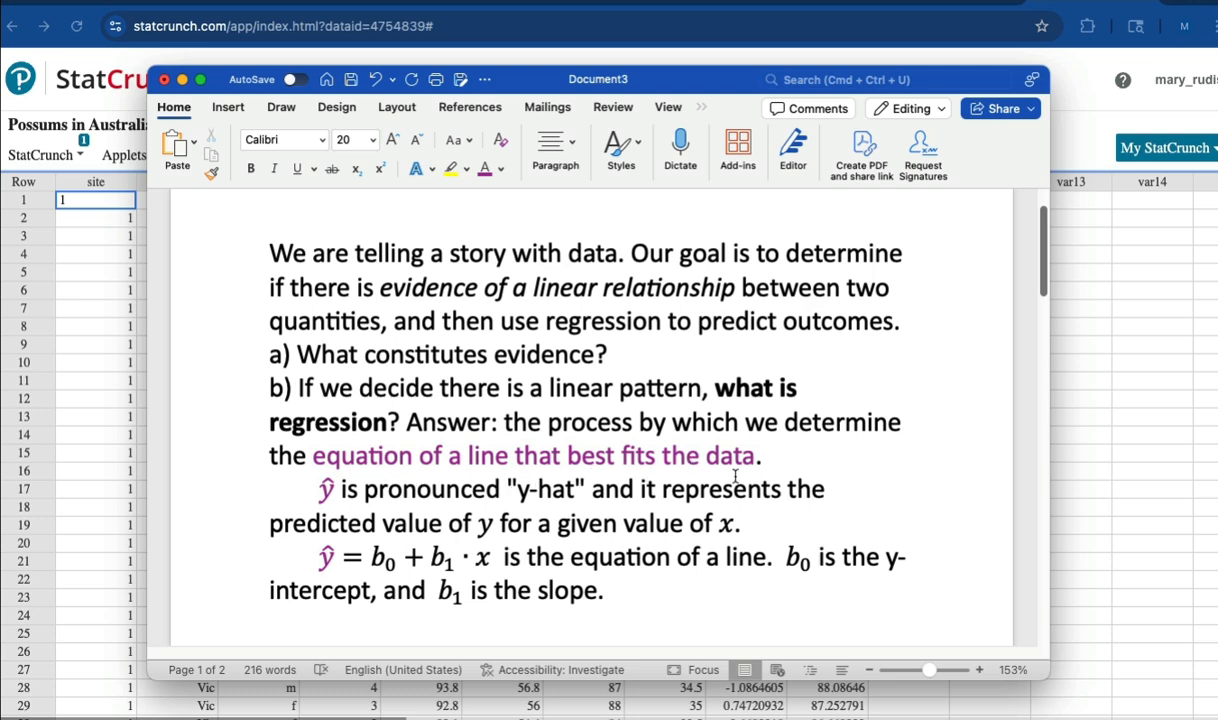
left_click(330, 490)
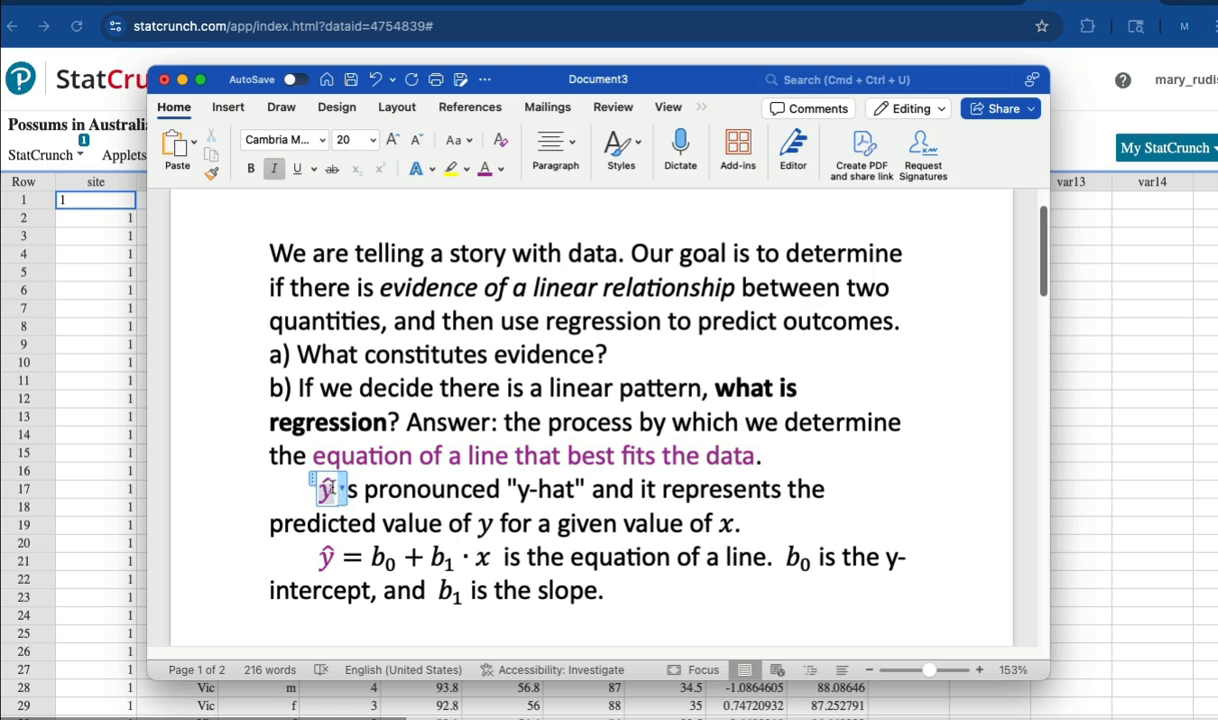
left_click(428, 487)
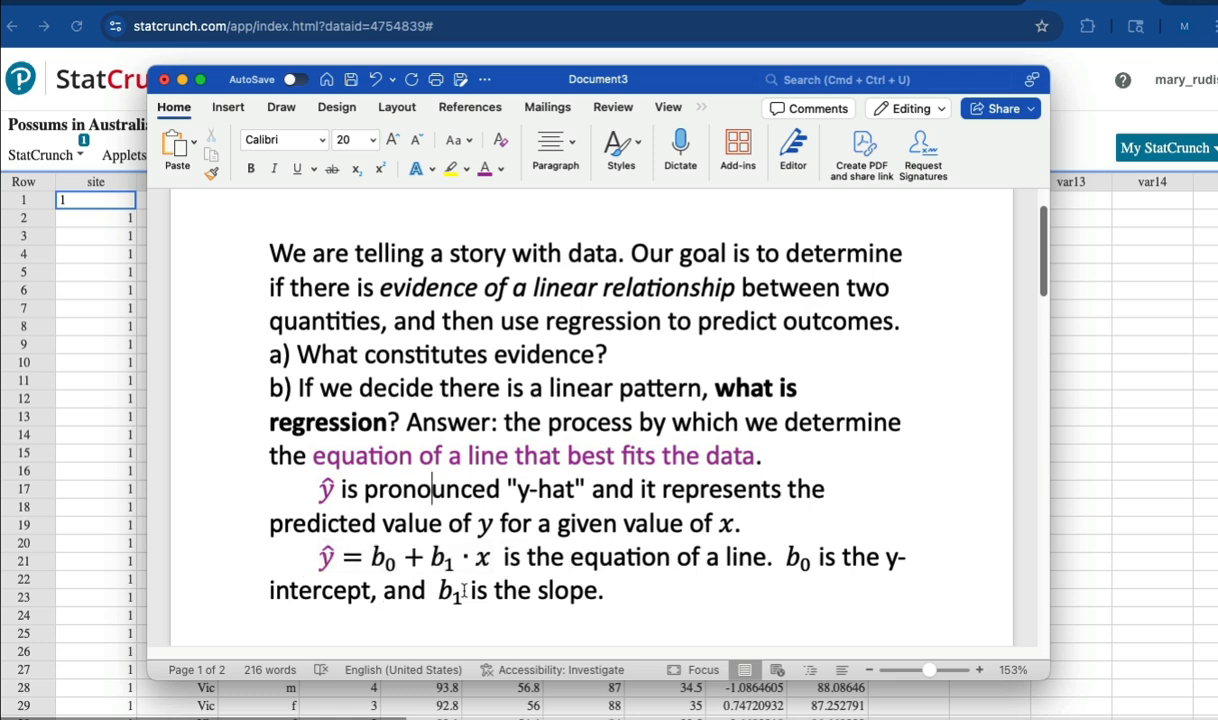
Recolor the hidden answer to the head length and total length question purple to reveal "Yes"
scroll(561, 562, "down", 3)
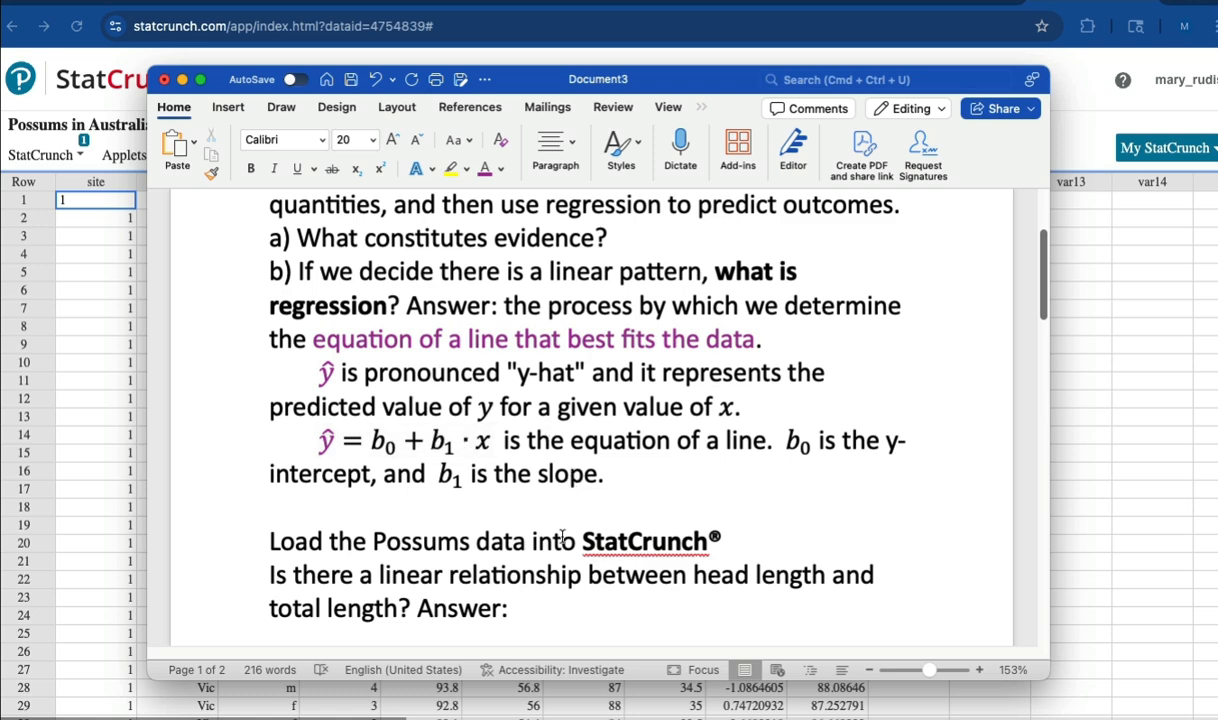
scroll(527, 571, "down", 4)
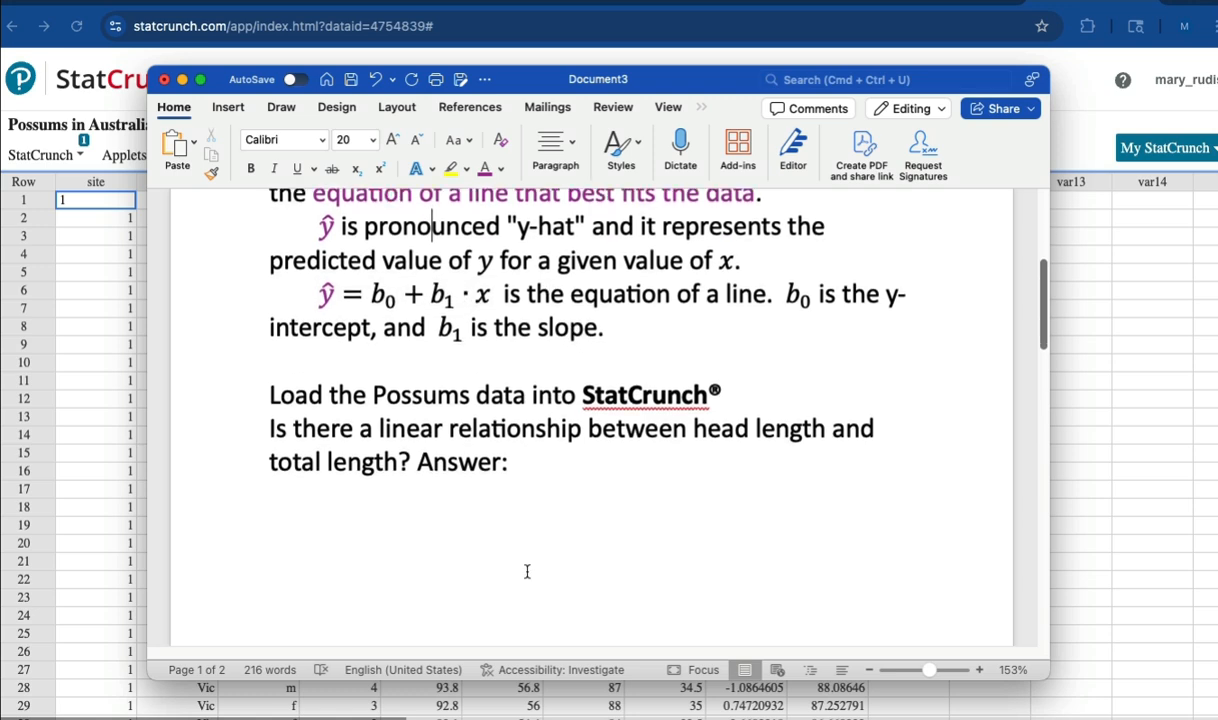
left_click(515, 464)
left_click_drag(515, 464, 729, 457)
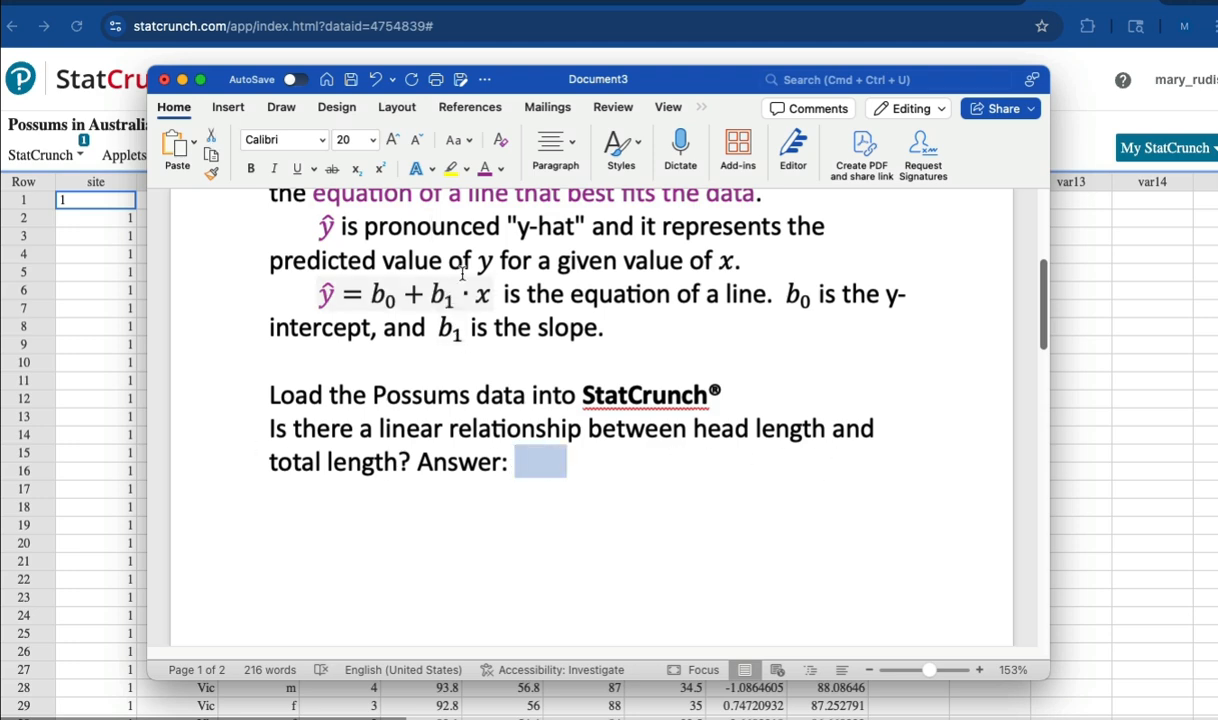
left_click(484, 169)
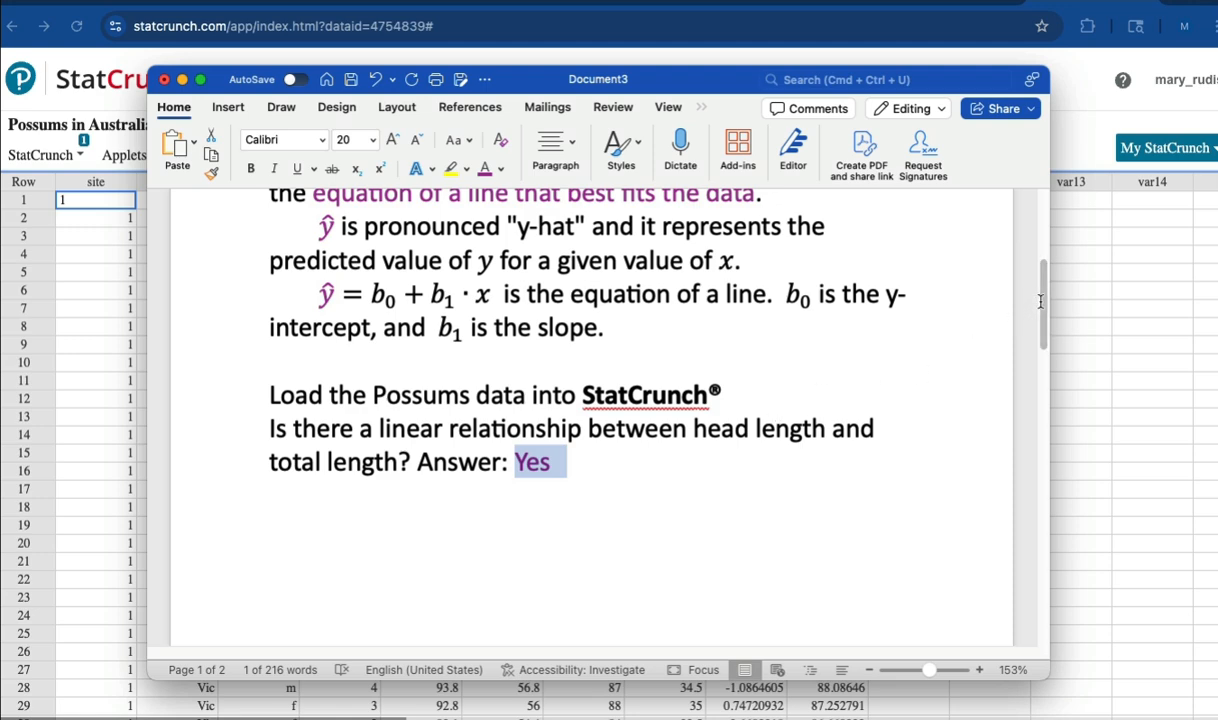
scroll(1040, 301, "down", 1)
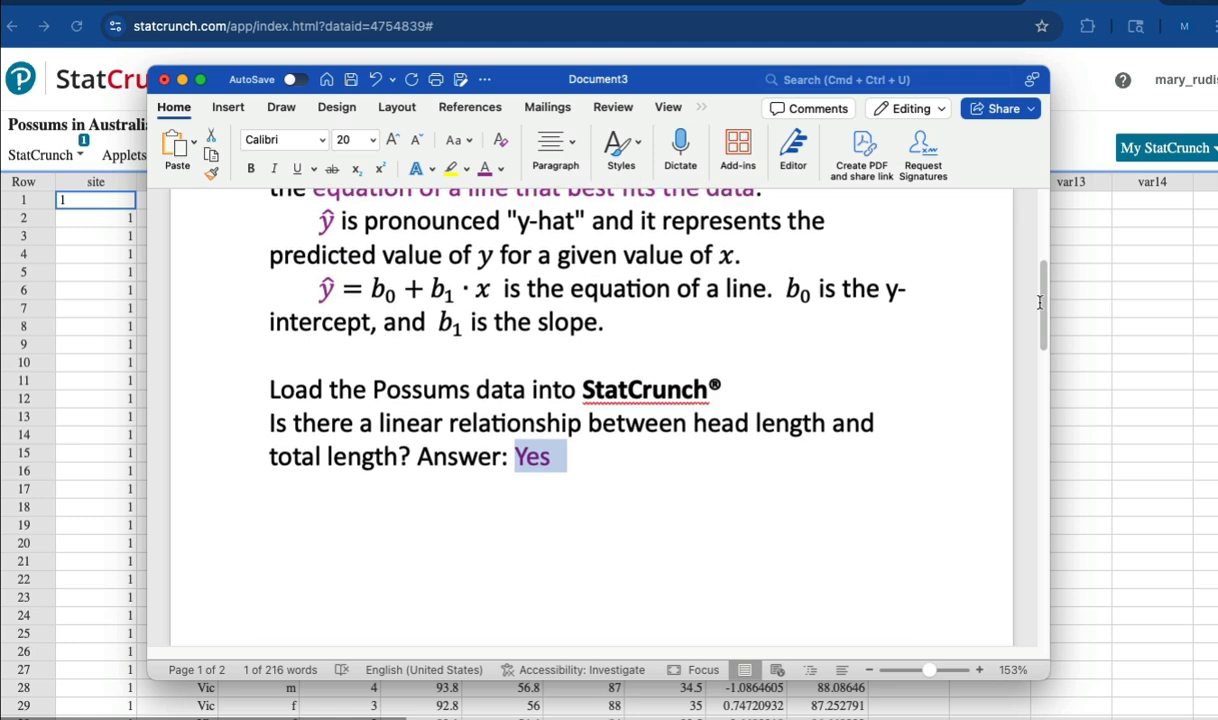
scroll(1040, 302, "down", 2)
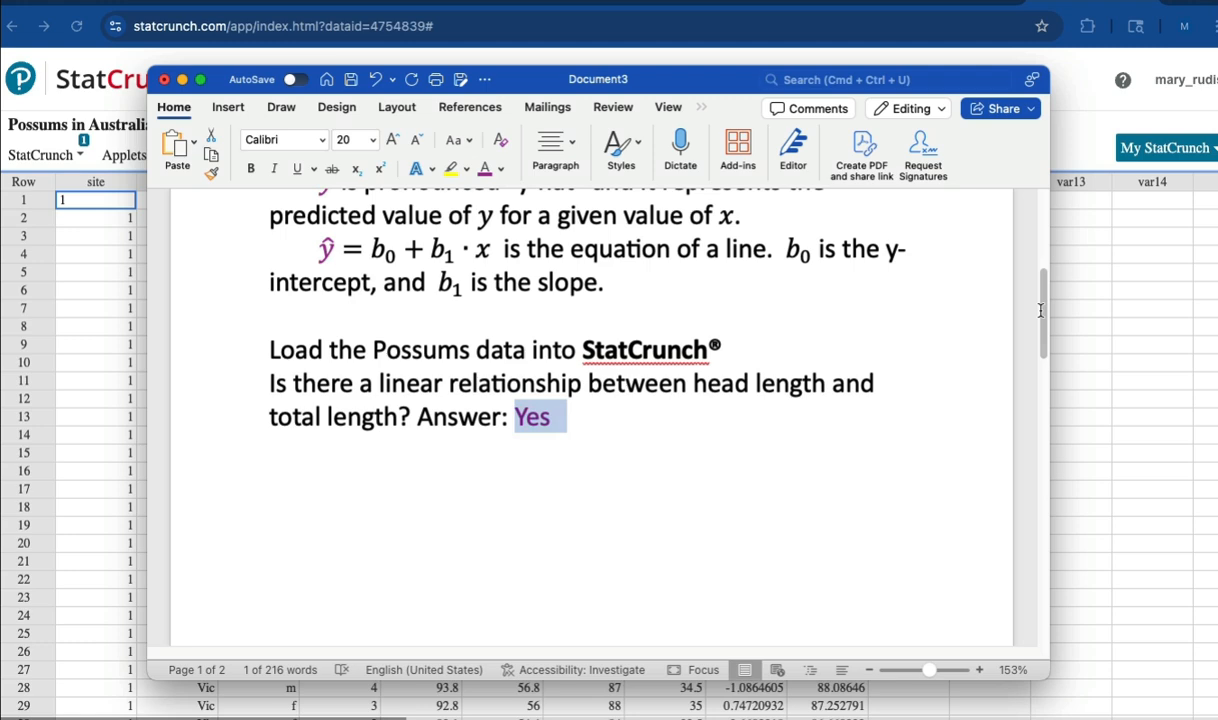
Go to the notes' question about possum (95.4, 91.5) and highlight the matching row 14 in the StatCrunch data table
left_click_drag(1040, 311, 1016, 479)
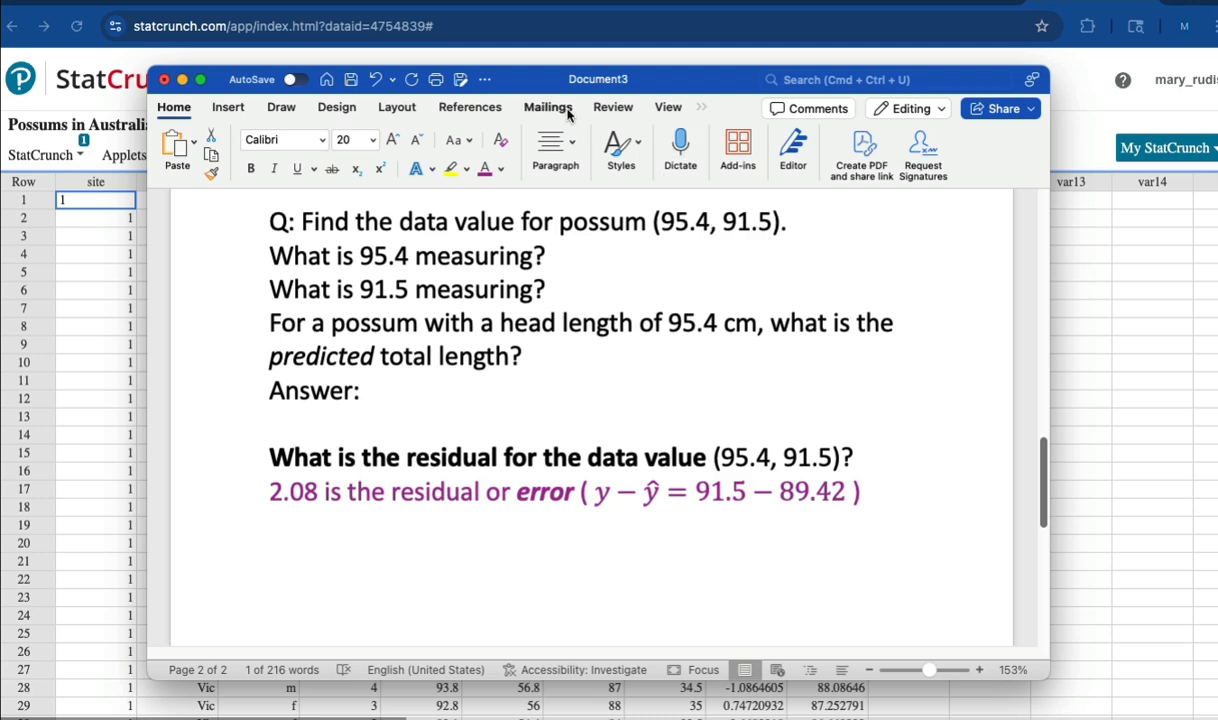
left_click_drag(527, 88, 1217, 322)
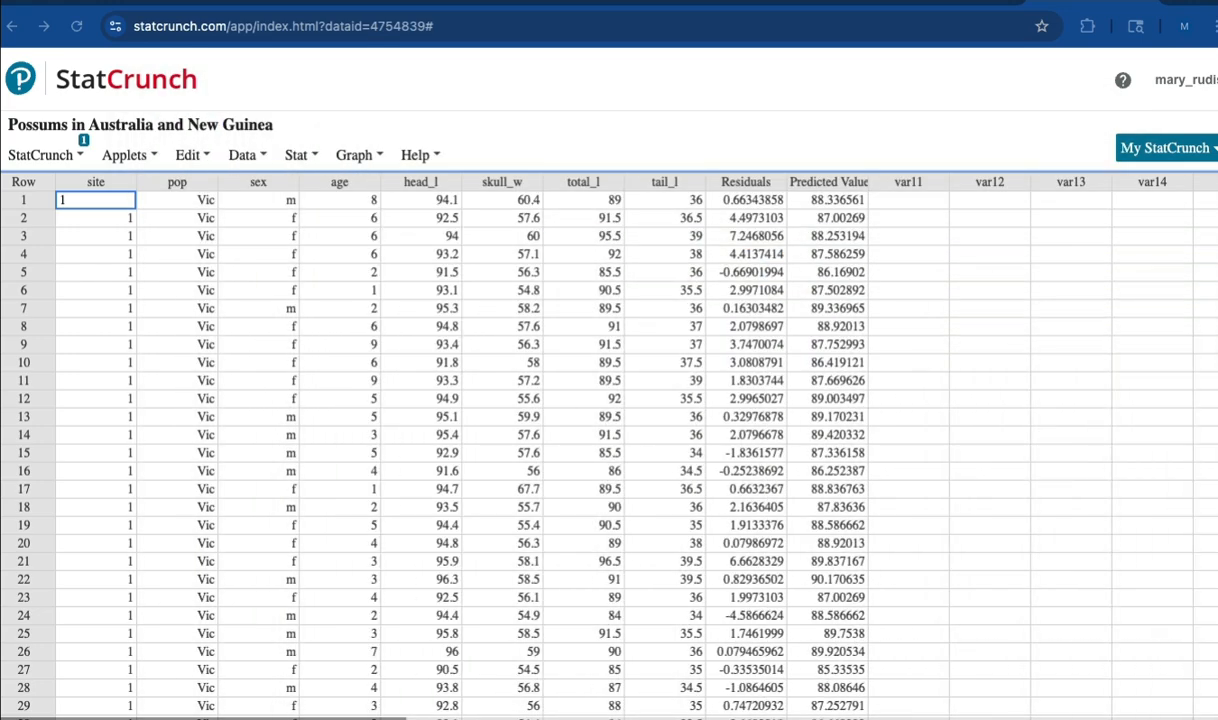
left_click(24, 437)
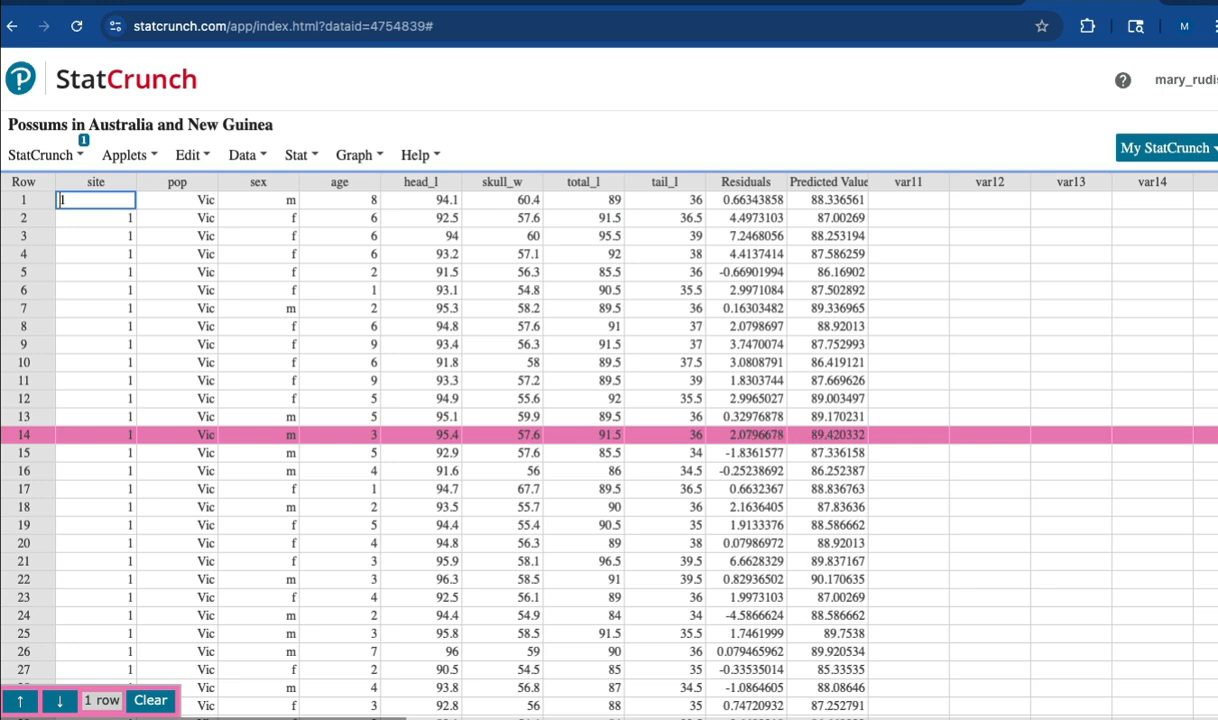
Bring the Word notes back over the data and recolor the hidden answer about 95.4 purple to reveal "Answer: head length (in cm)"
left_click_drag(1215, 235, 669, 91)
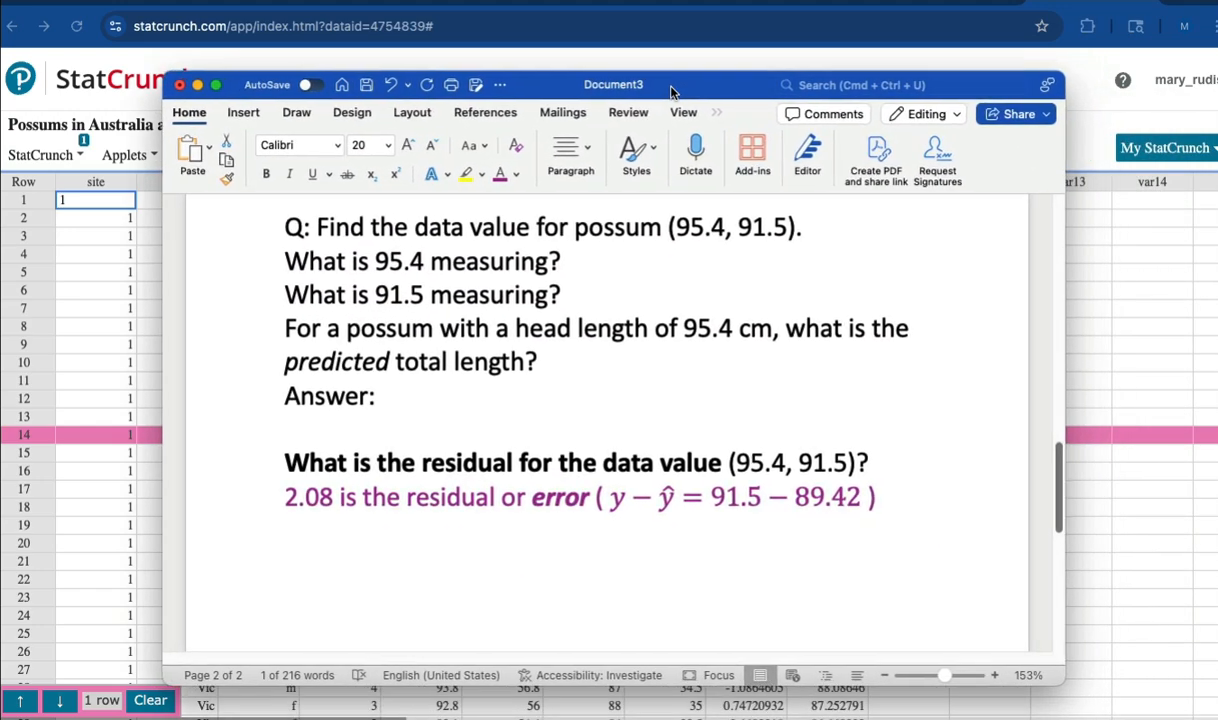
left_click(556, 261)
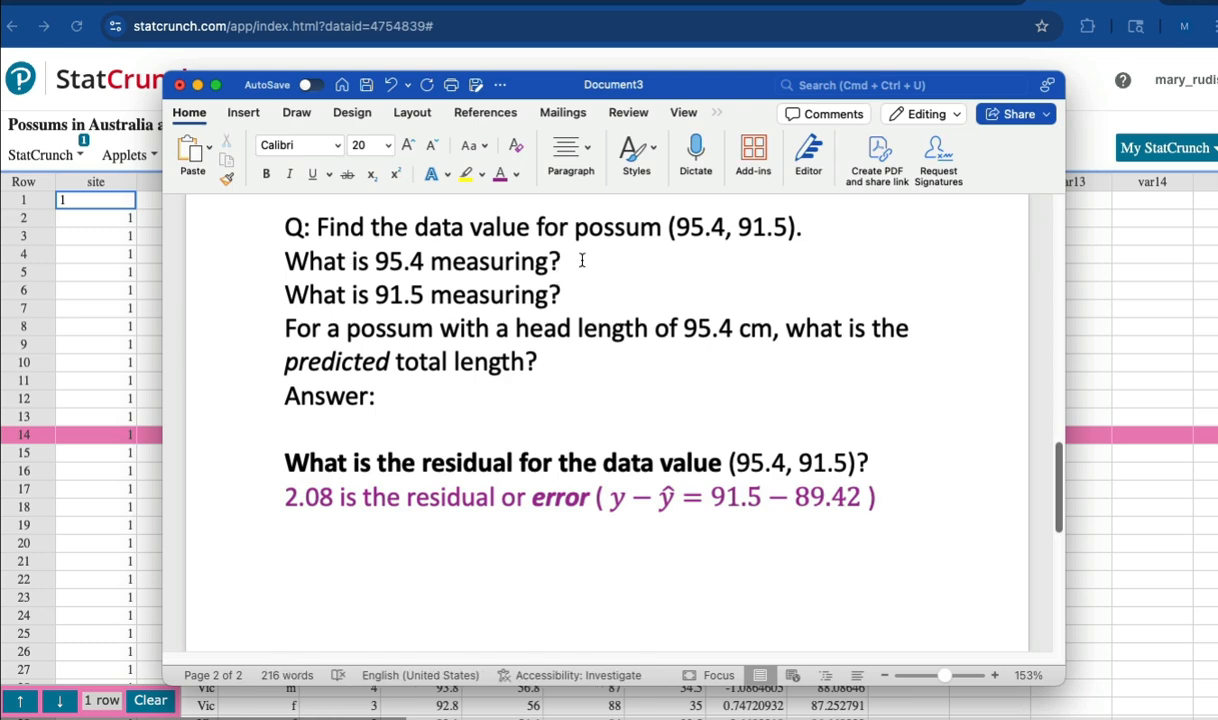
left_click_drag(559, 262, 826, 264)
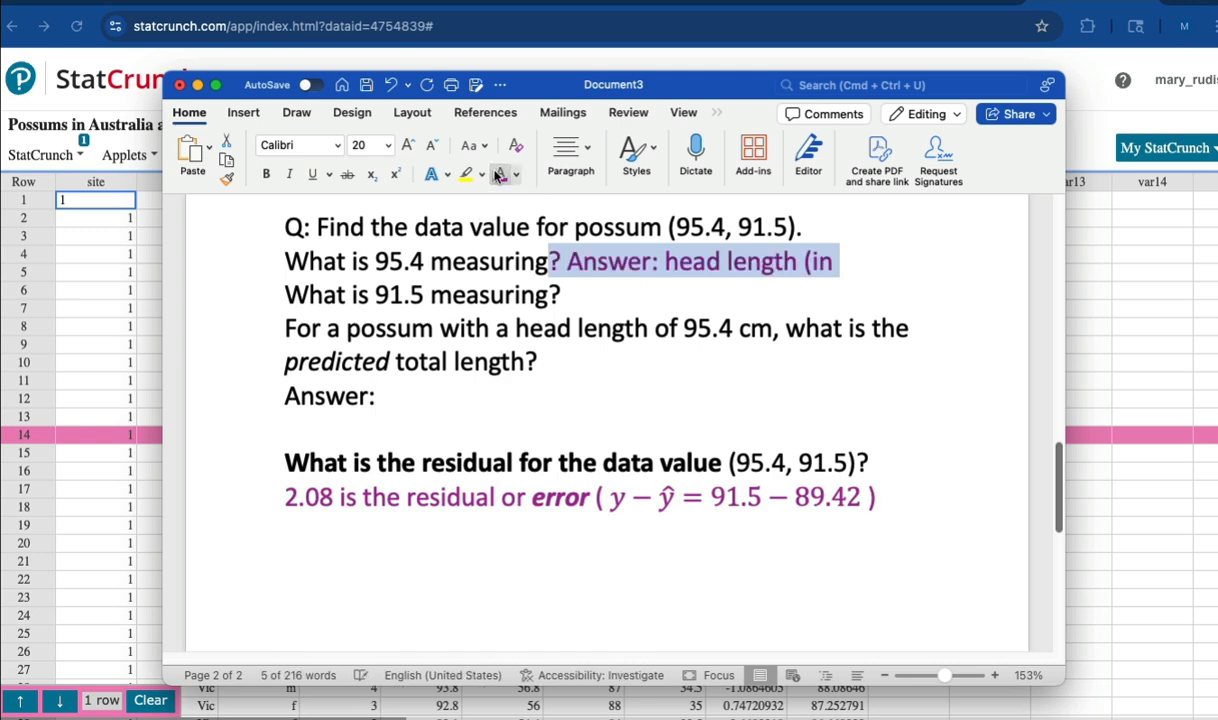
left_click(829, 269)
left_click_drag(831, 267, 897, 267)
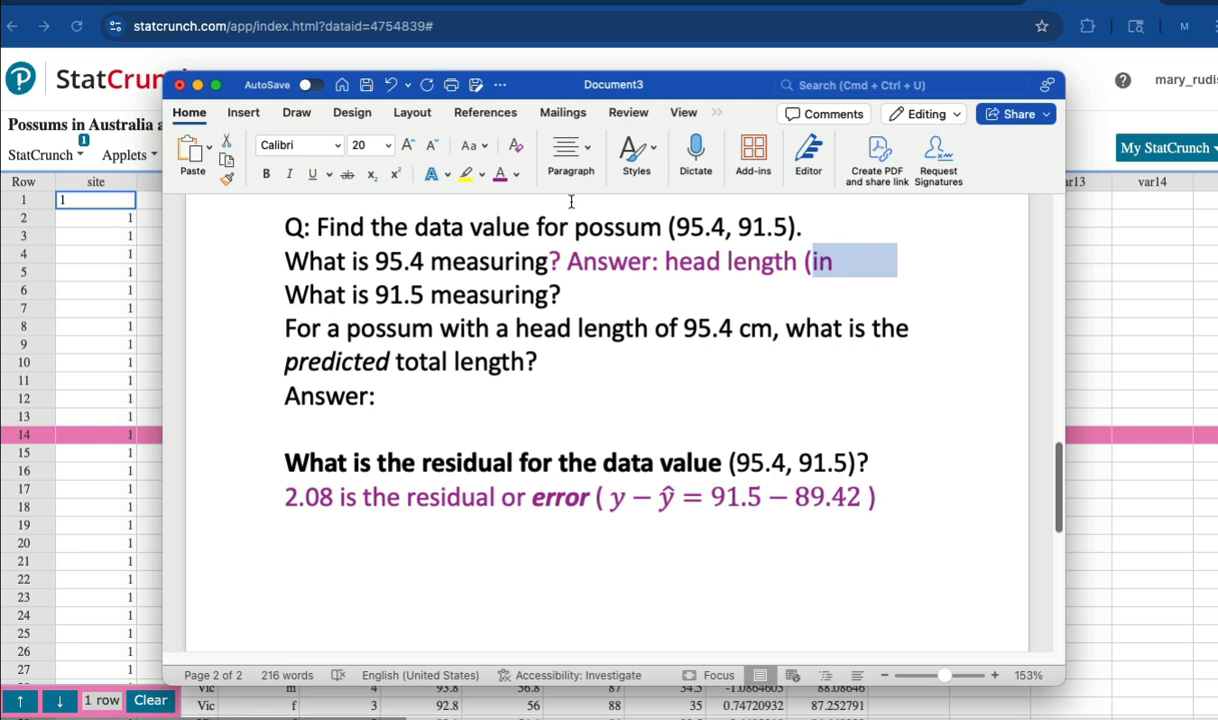
left_click(503, 175)
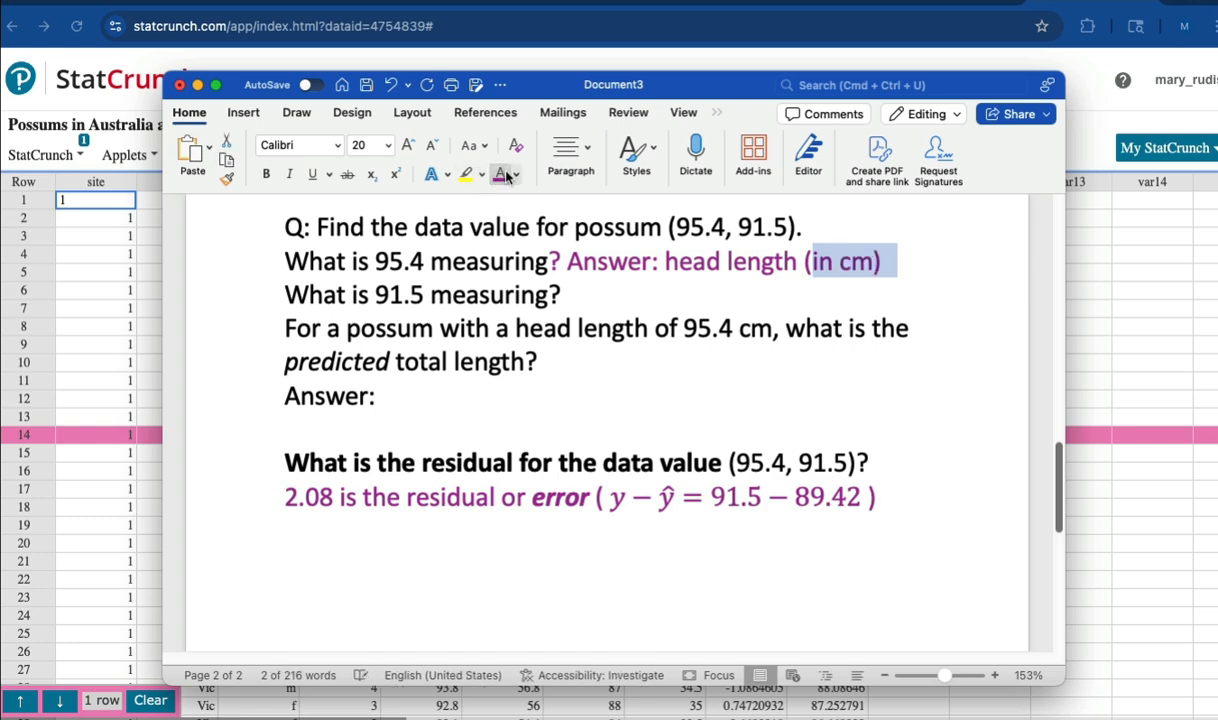
Recolor the hidden answer to "What is 91.5 measuring?" purple to reveal "Answer: total length (in cm)"
left_click(566, 293)
left_click_drag(566, 293, 903, 310)
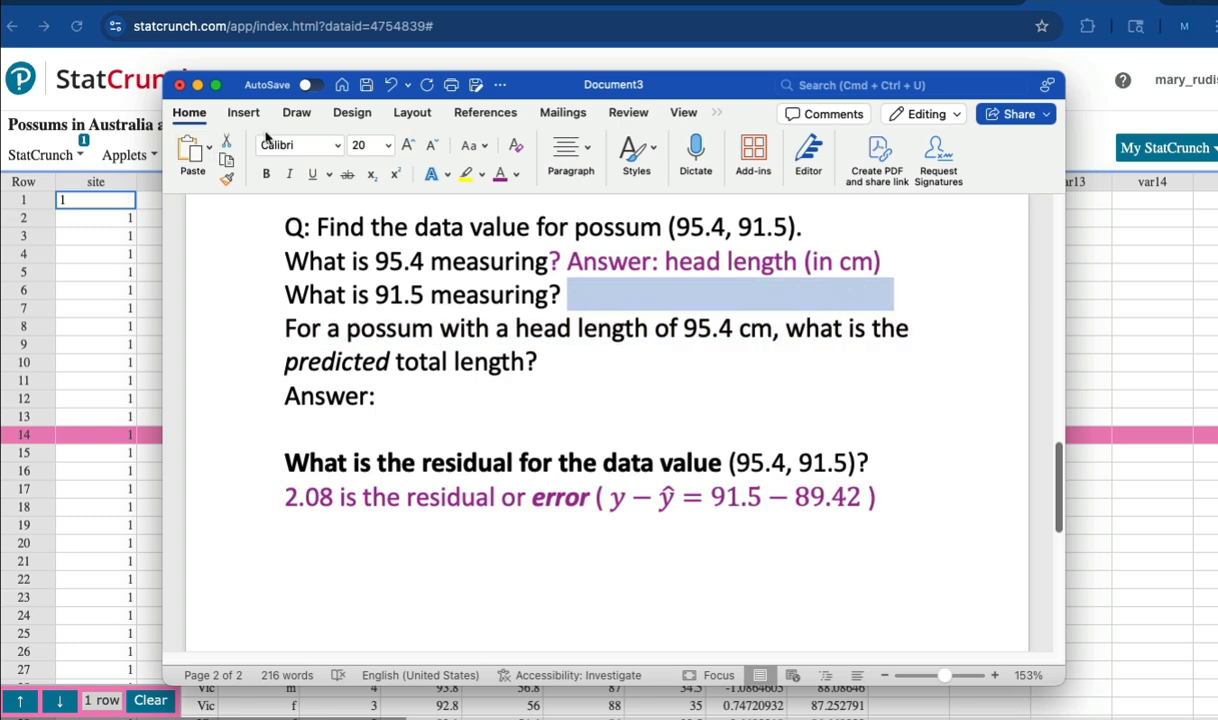
left_click(500, 178)
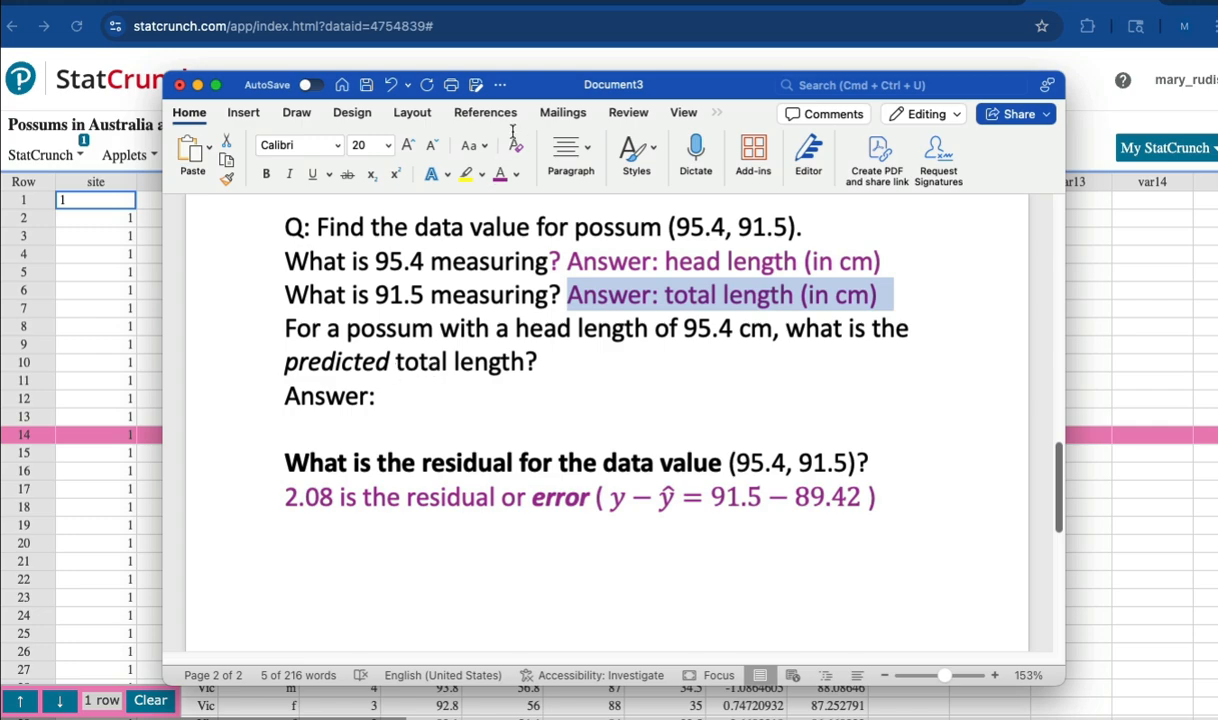
Check row 14's predicted value in the data and recolor the hidden predicted total length answer purple to reveal "Row 14 Predicted Value = 89.42"
left_click_drag(532, 90, 557, 473)
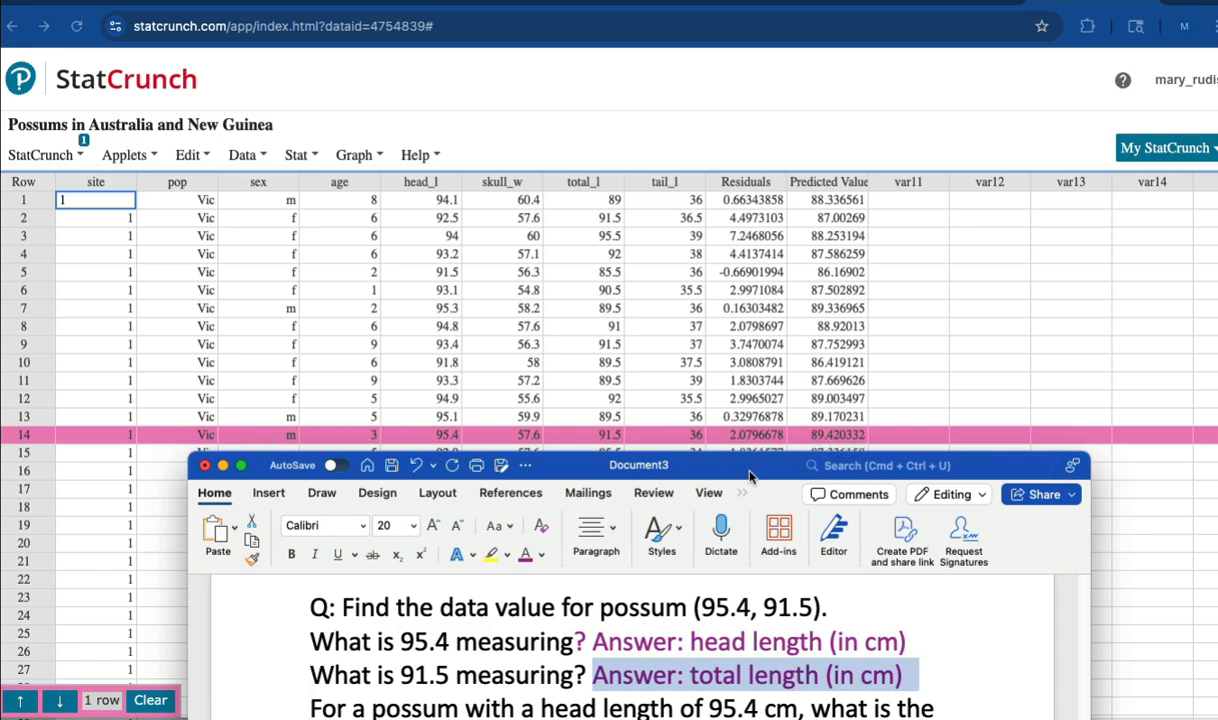
left_click_drag(739, 460, 667, 81)
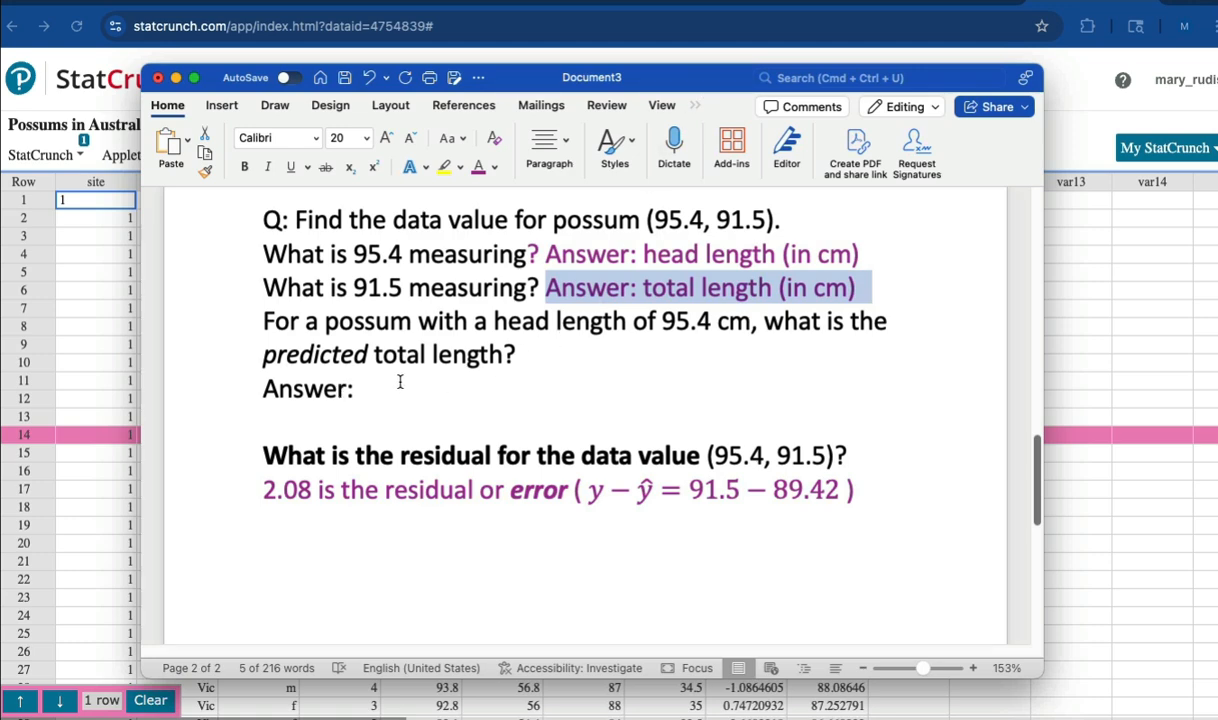
left_click_drag(360, 388, 889, 388)
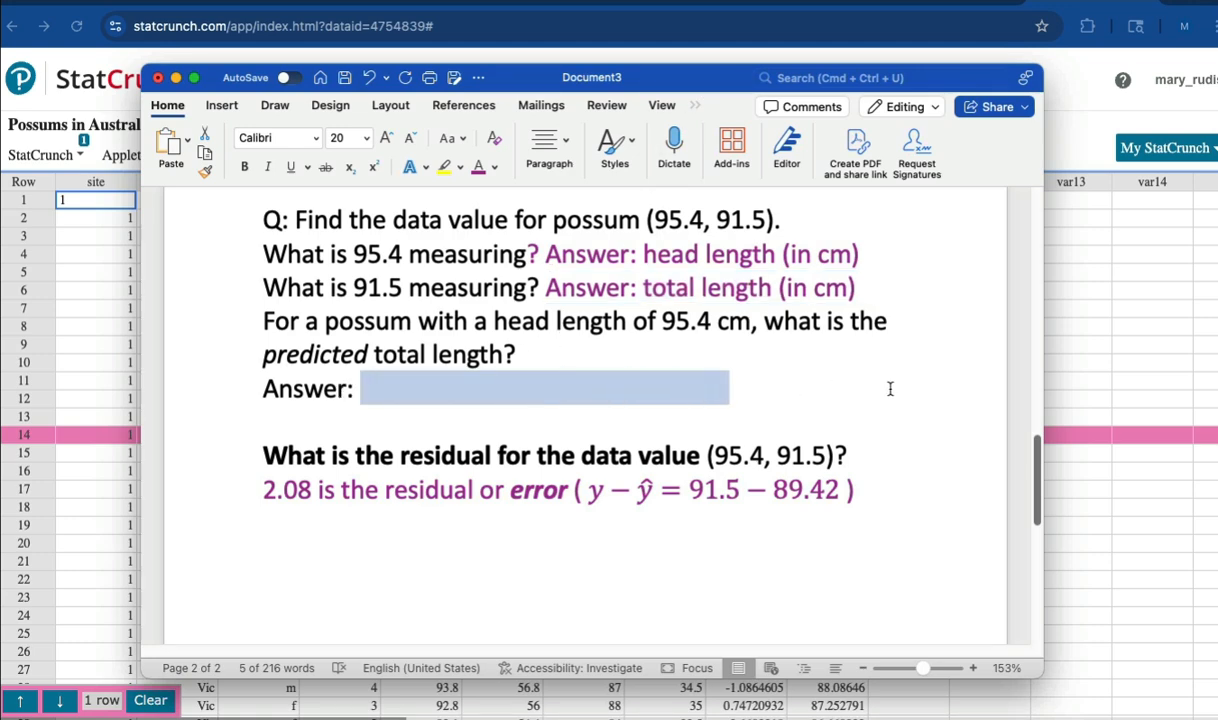
left_click(478, 170)
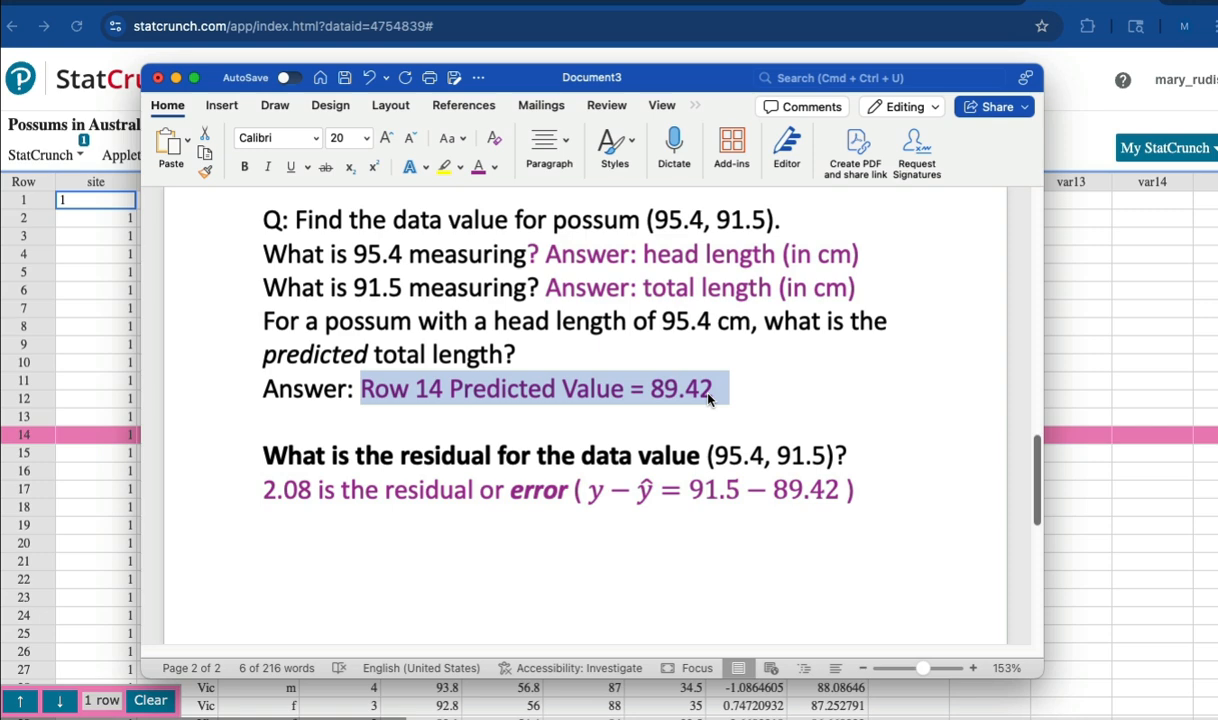
Compare the residual question and answer in the notes with row 14's total length, residual and predicted value in the StatCrunch data
left_click(408, 455)
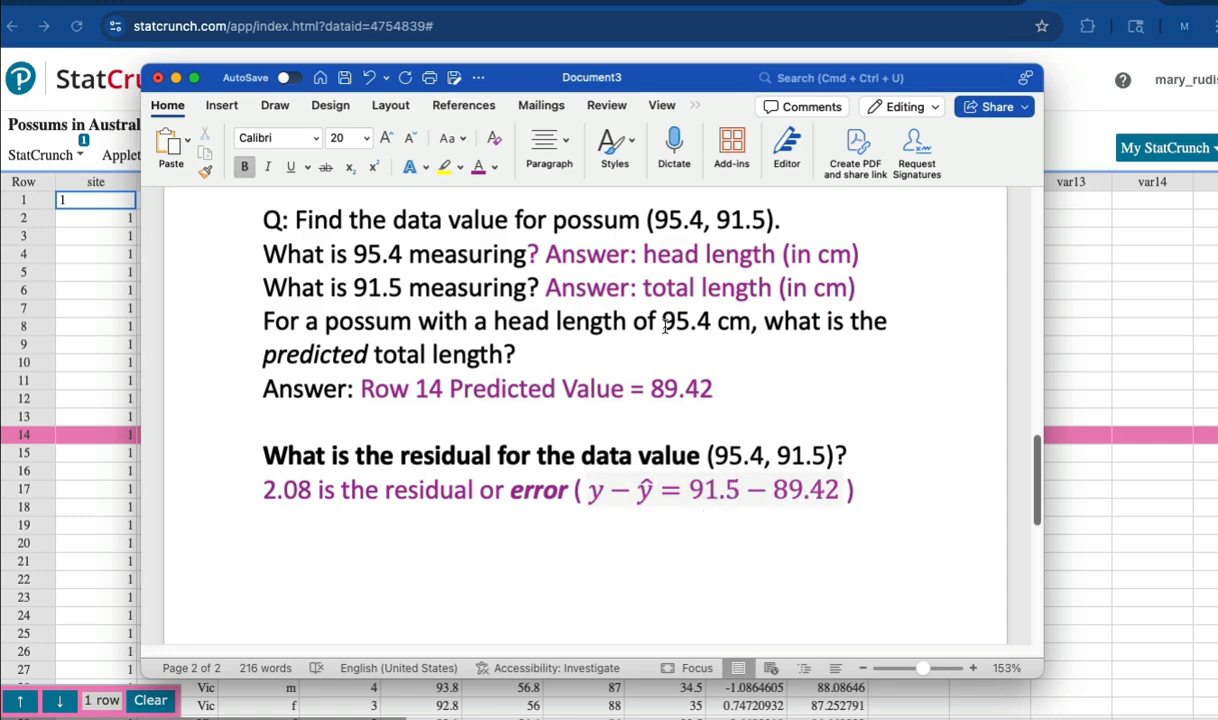
left_click_drag(511, 90, 530, 471)
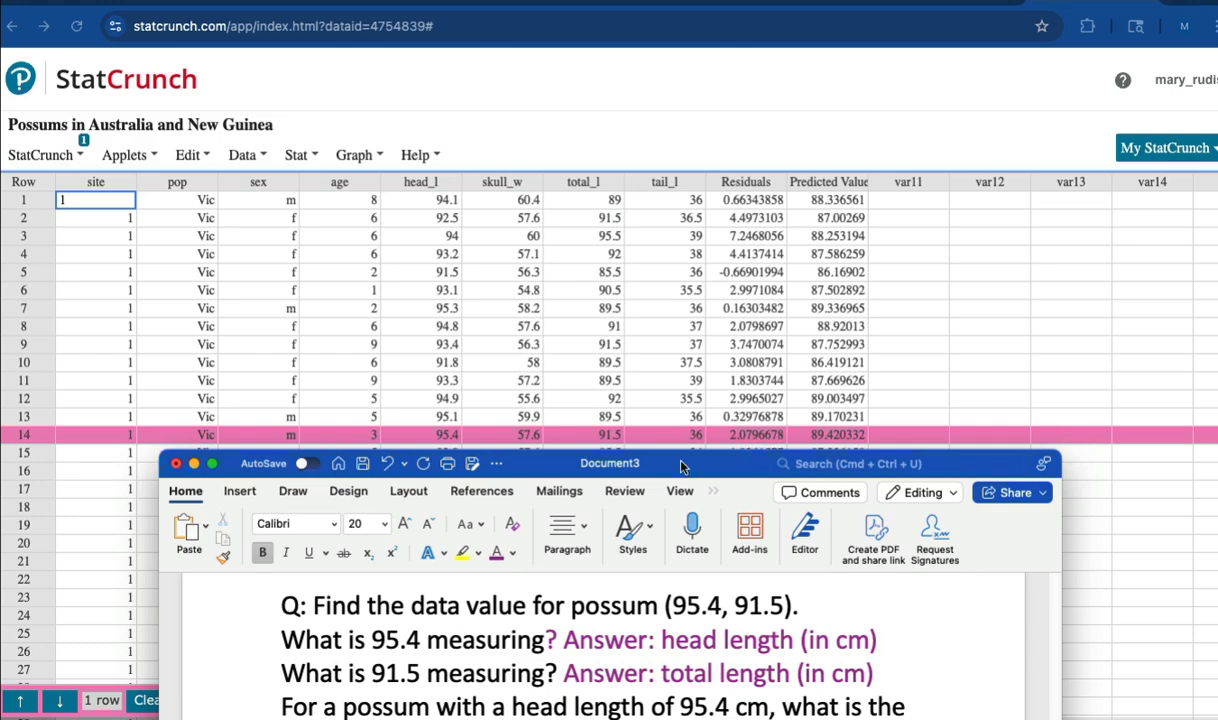
left_click_drag(681, 469, 688, 75)
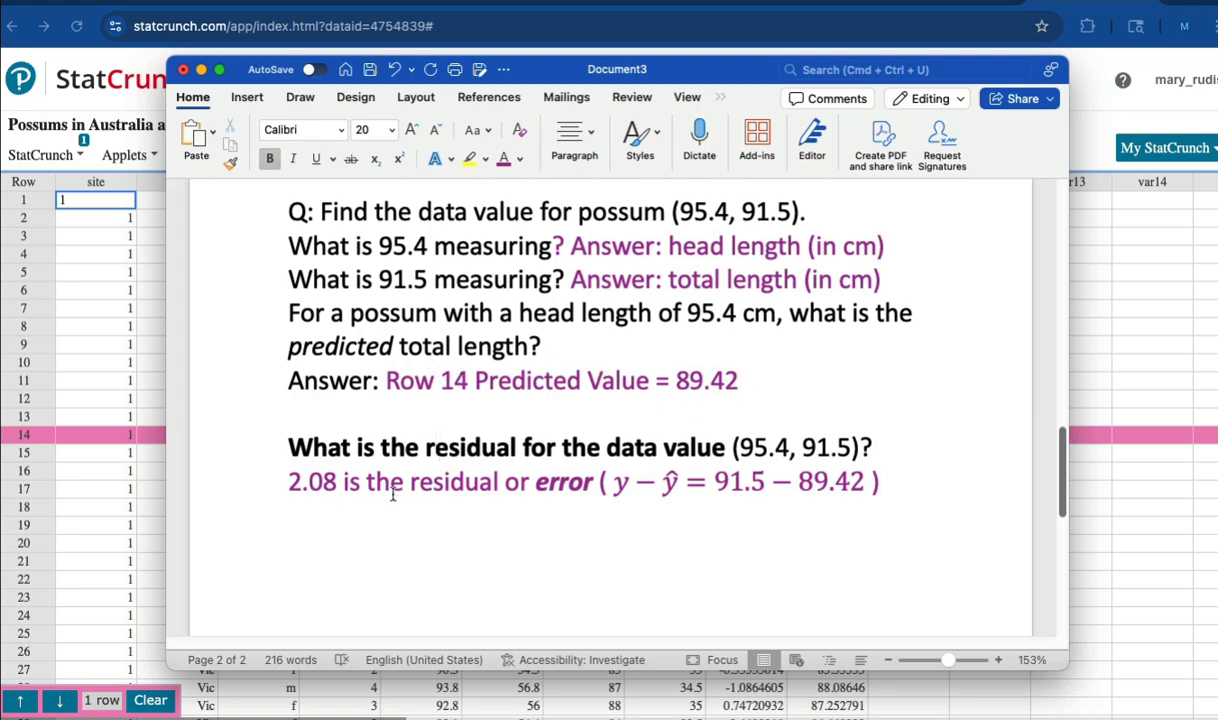
left_click_drag(664, 69, 651, 462)
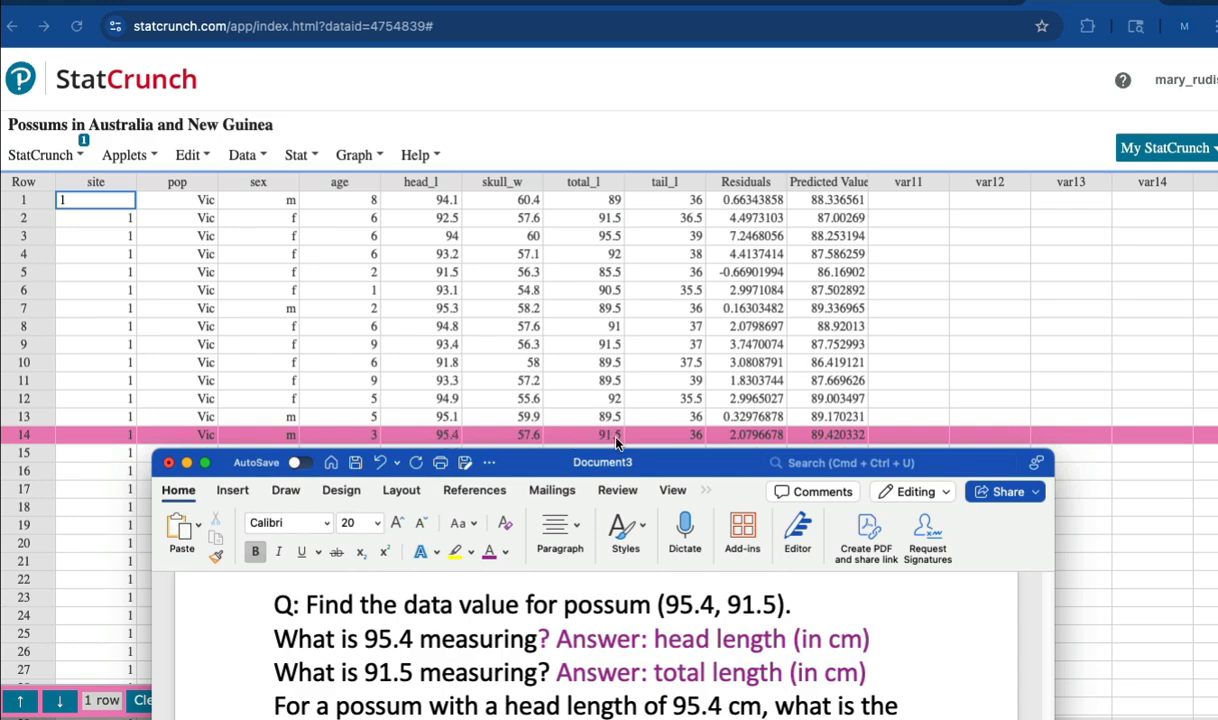
left_click_drag(659, 472, 682, 92)
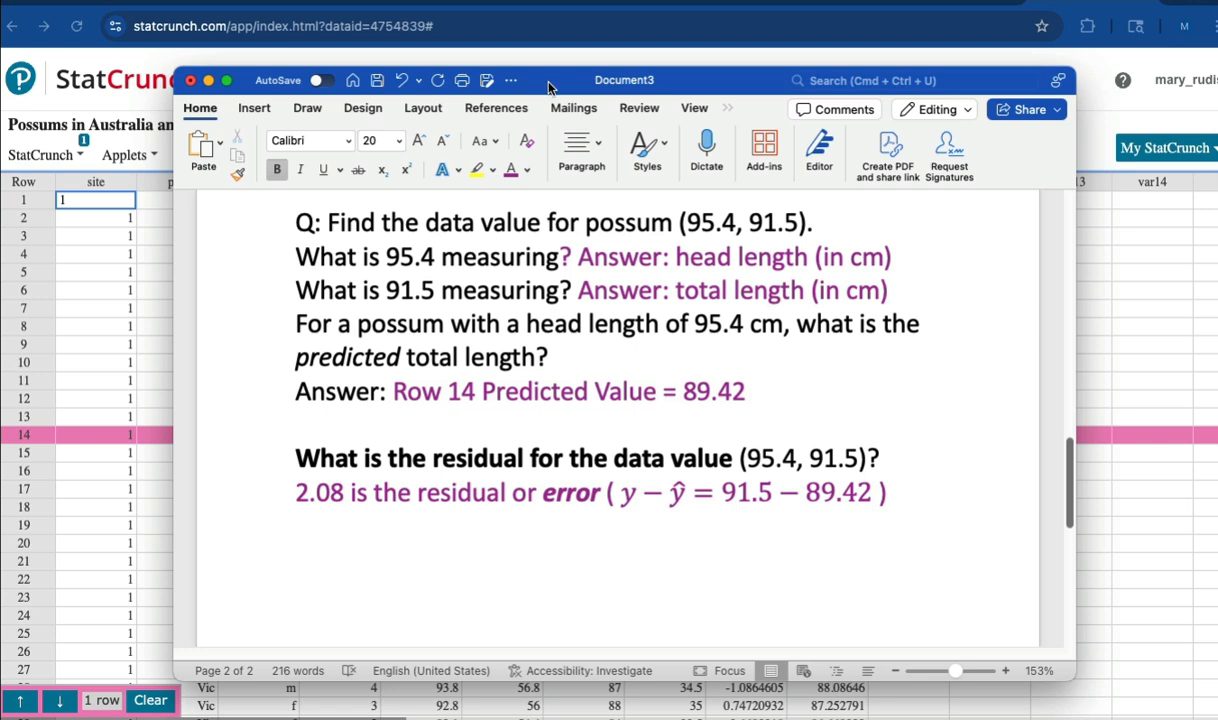
left_click_drag(548, 88, 544, 83)
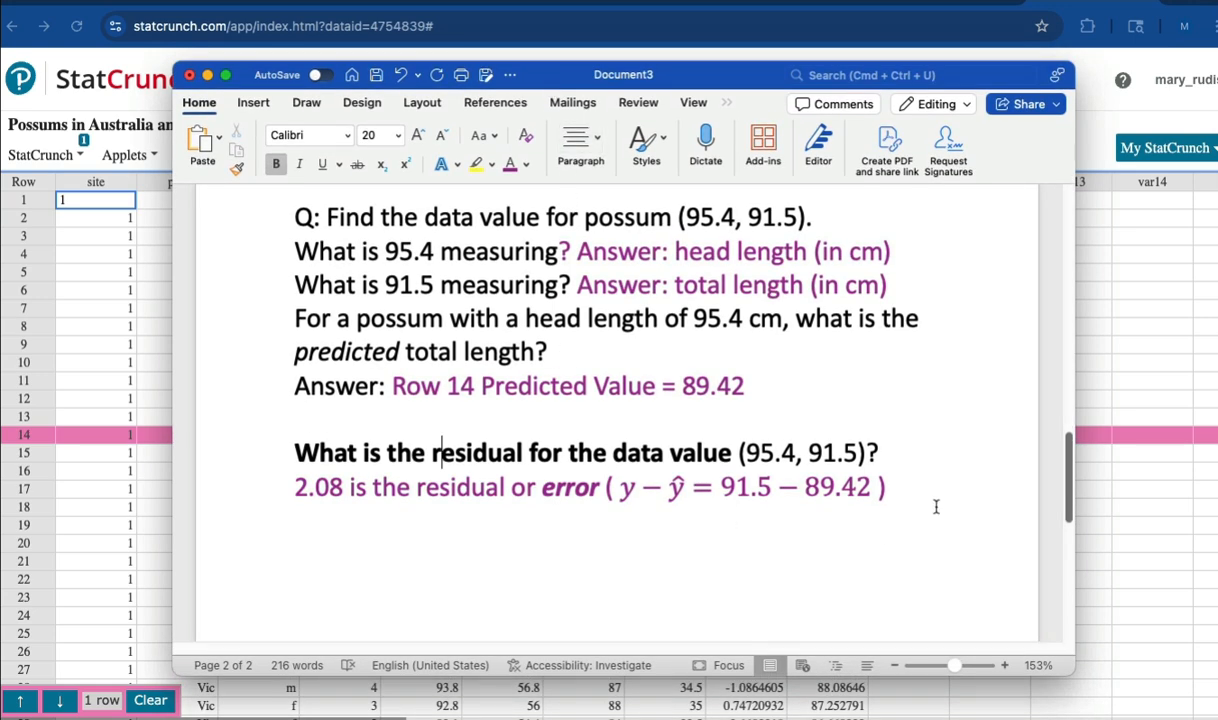
mouse_move(1064, 457)
left_mouse_down()
mouse_move(1070, 227)
mouse_move(1064, 452)
left_mouse_up()
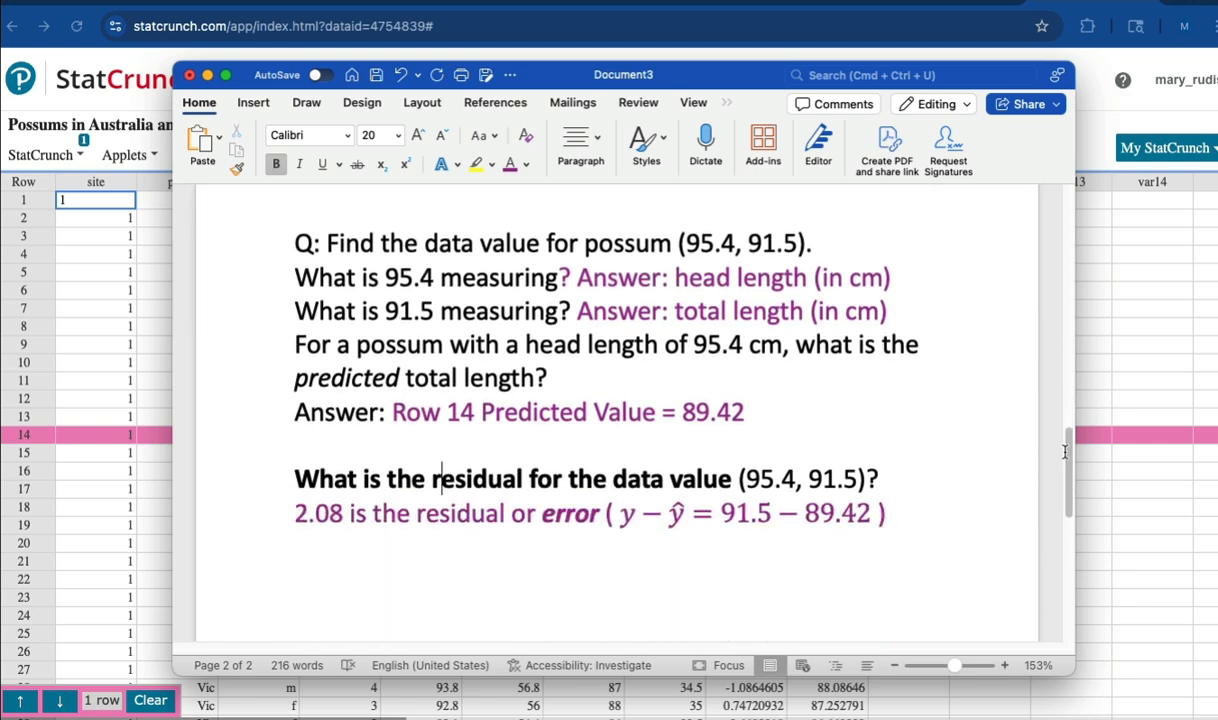